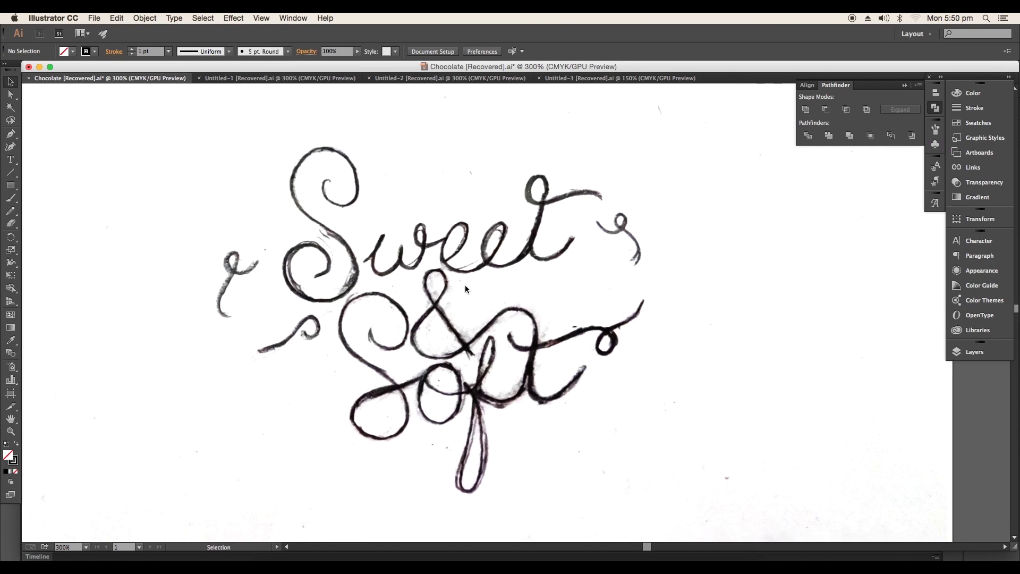
Step: Trace the upper spiral of the capital S in the sketched word "Sweet" with the Pen tool
drag(464, 285, 488, 291)
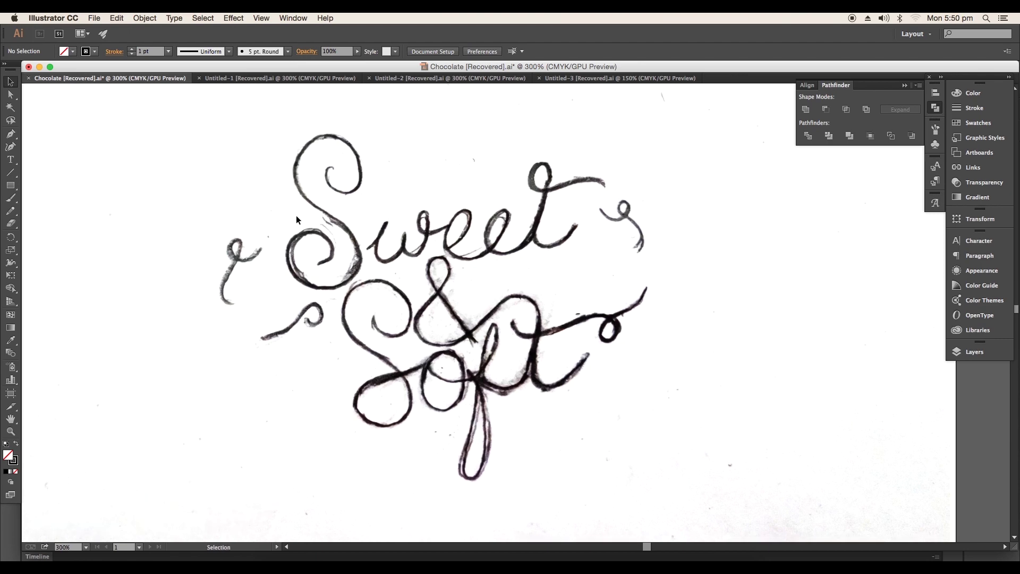
drag(398, 250, 382, 275)
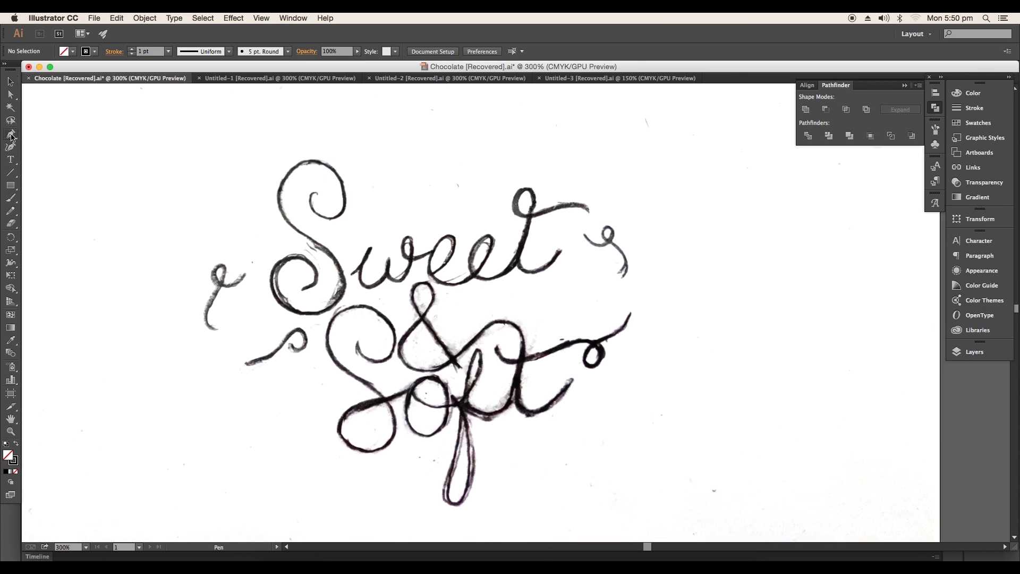
scroll(259, 232, up, 2)
drag(374, 225, 369, 282)
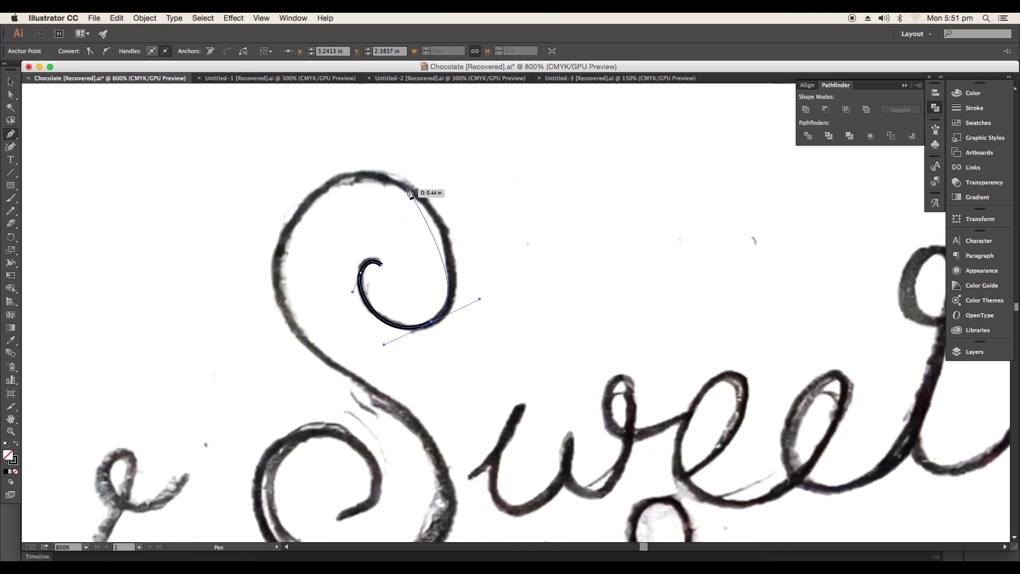
drag(405, 186, 359, 171)
drag(275, 276, 278, 366)
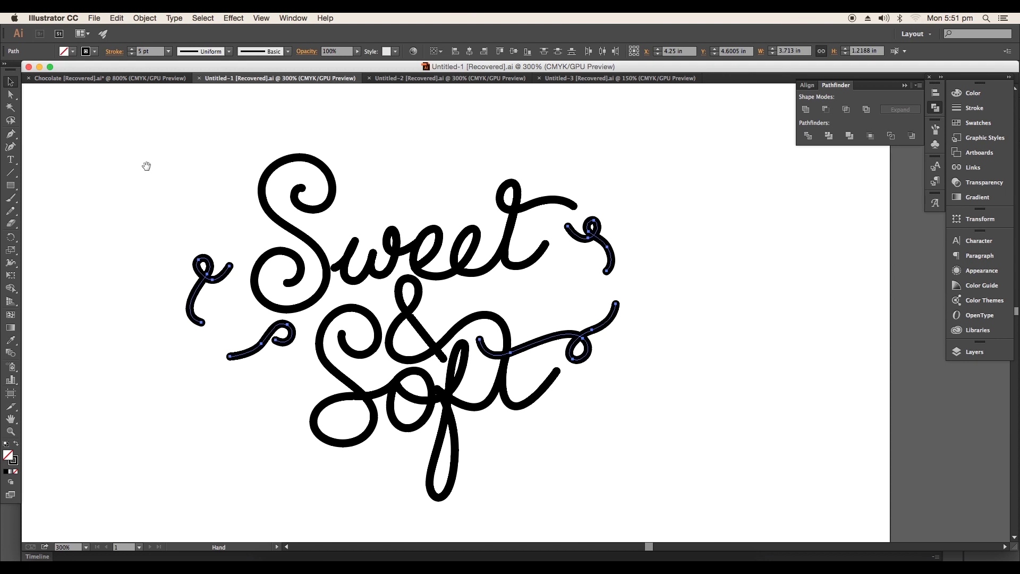
Step: Give all the lettering and flourish paths a 5 pt stroke
drag(146, 164, 618, 471)
click(167, 52)
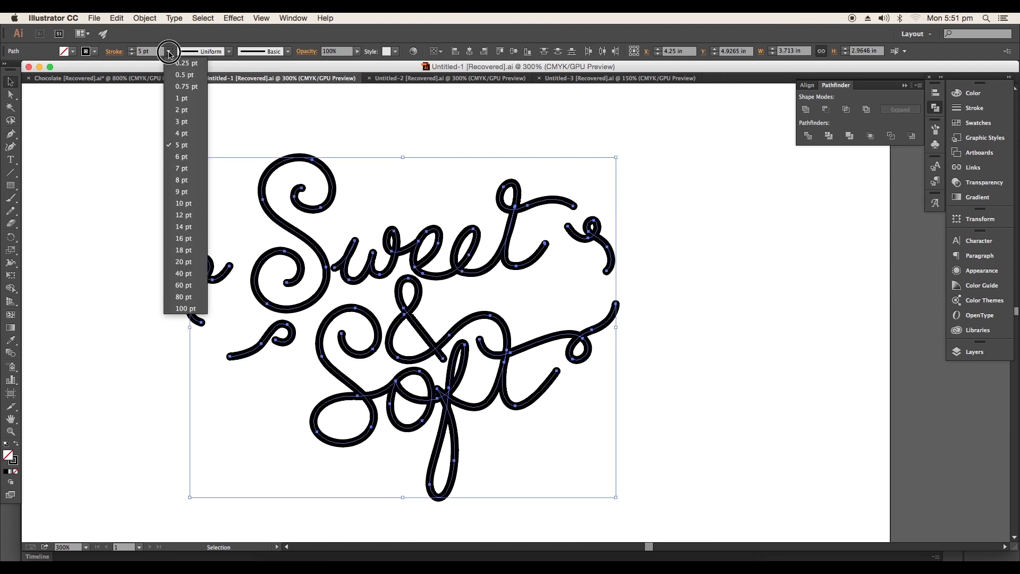
click(171, 146)
click(425, 177)
drag(429, 180, 399, 164)
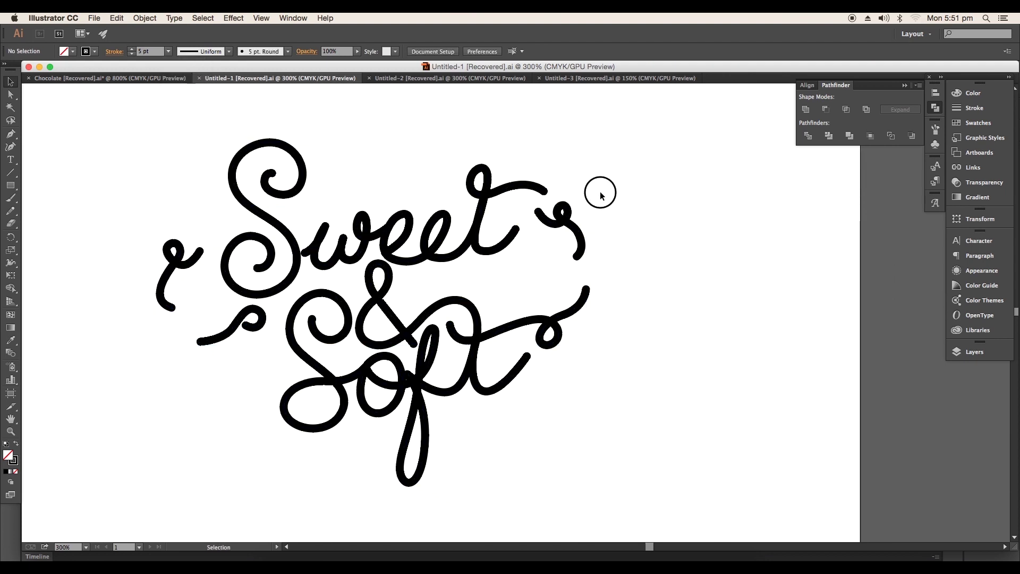
Step: Apply a tapering width profile to the detached flourishes and the long crossbar of the t in "Soft"
click(570, 227)
click(558, 317)
shift+click(237, 323)
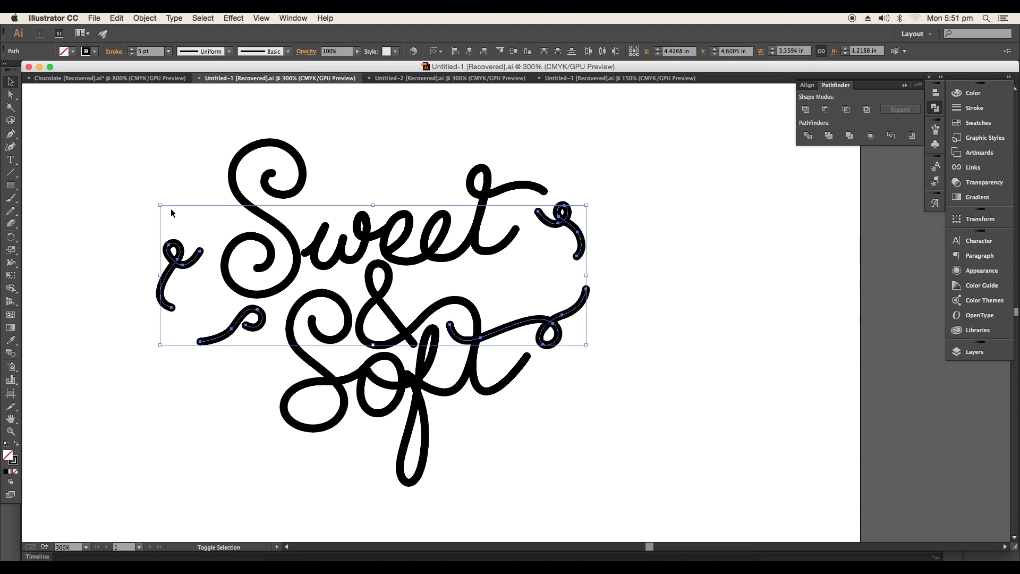
click(112, 52)
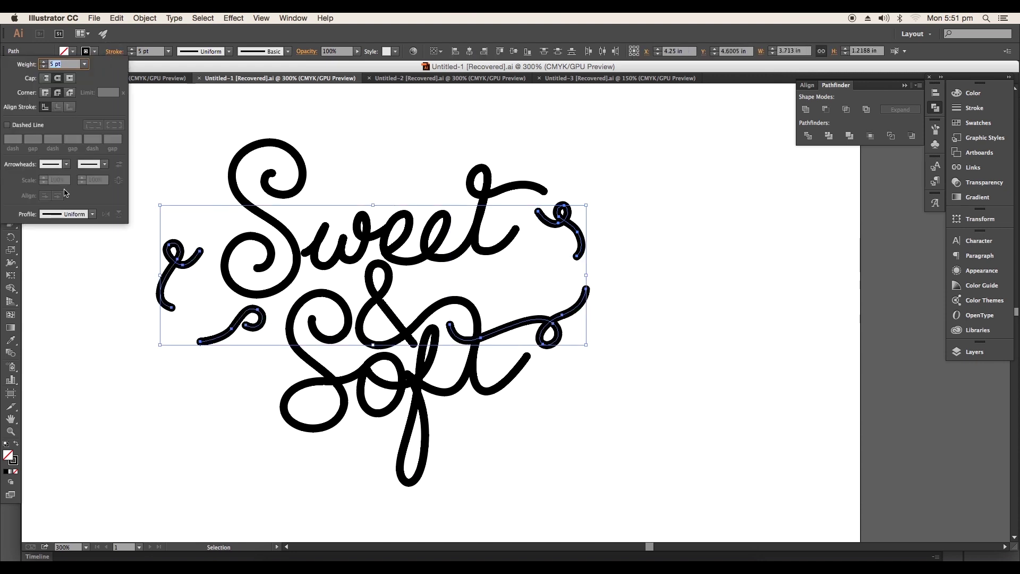
click(76, 214)
click(75, 295)
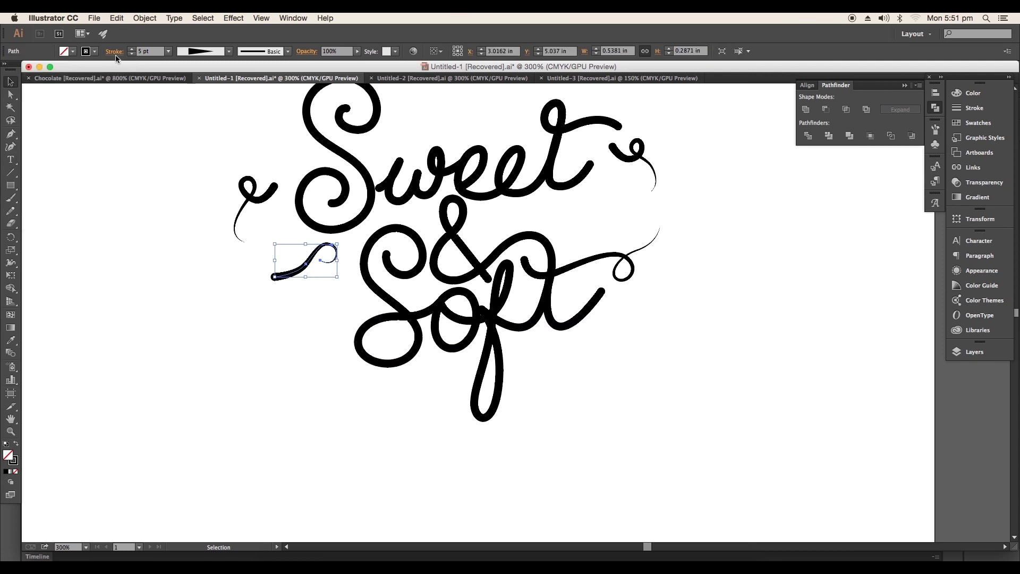
Step: Flip the width profile of the small flourish beside the S of "Soft" so its outer tail tapers
click(114, 51)
click(106, 214)
click(207, 285)
Step: Isolate the t stem of "Sweet" and use the Width tool to narrow its upper end and thicken its tail
drag(428, 269, 359, 368)
drag(398, 313, 460, 276)
drag(536, 269, 523, 295)
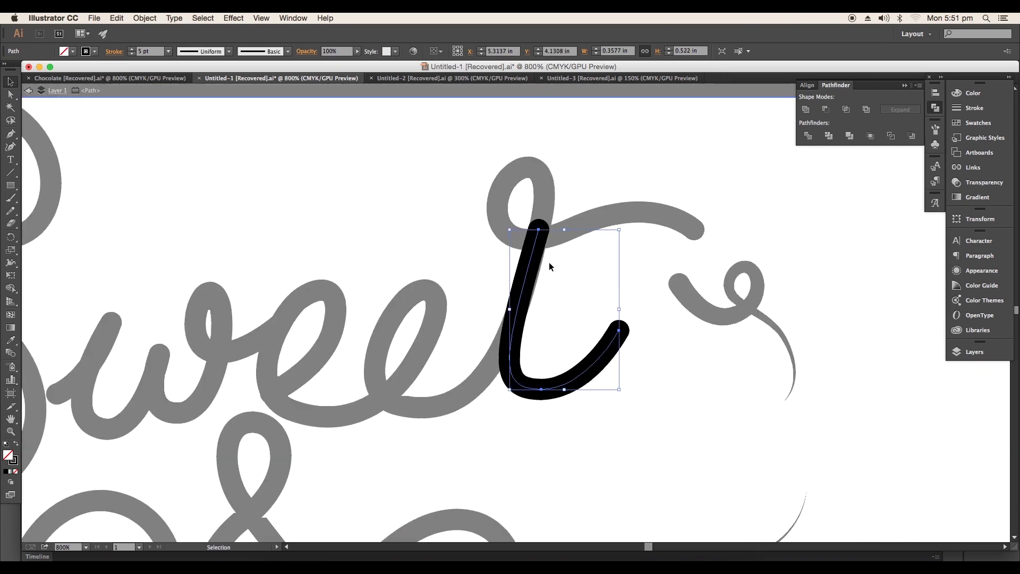
key(super+equal)
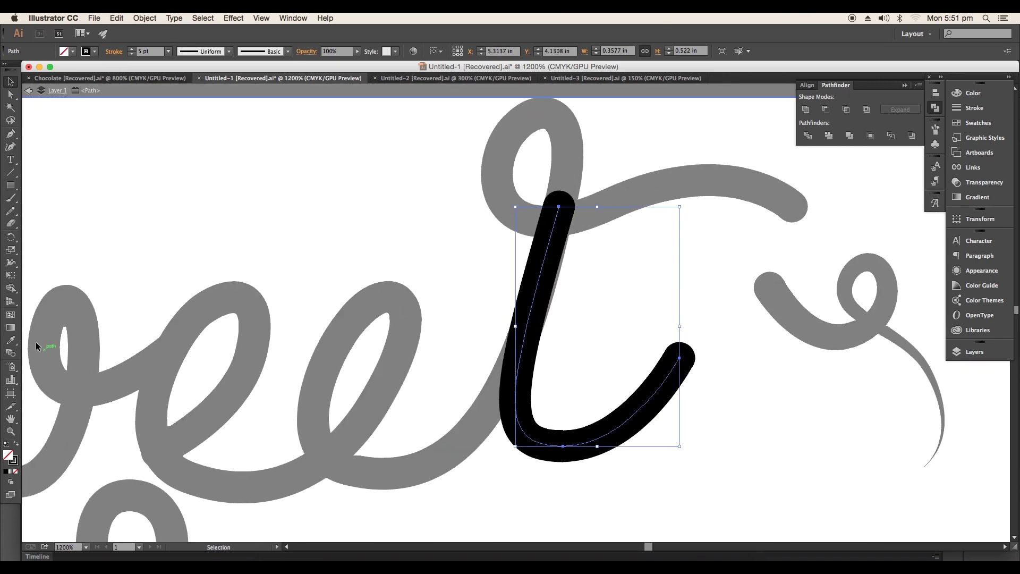
click(14, 267)
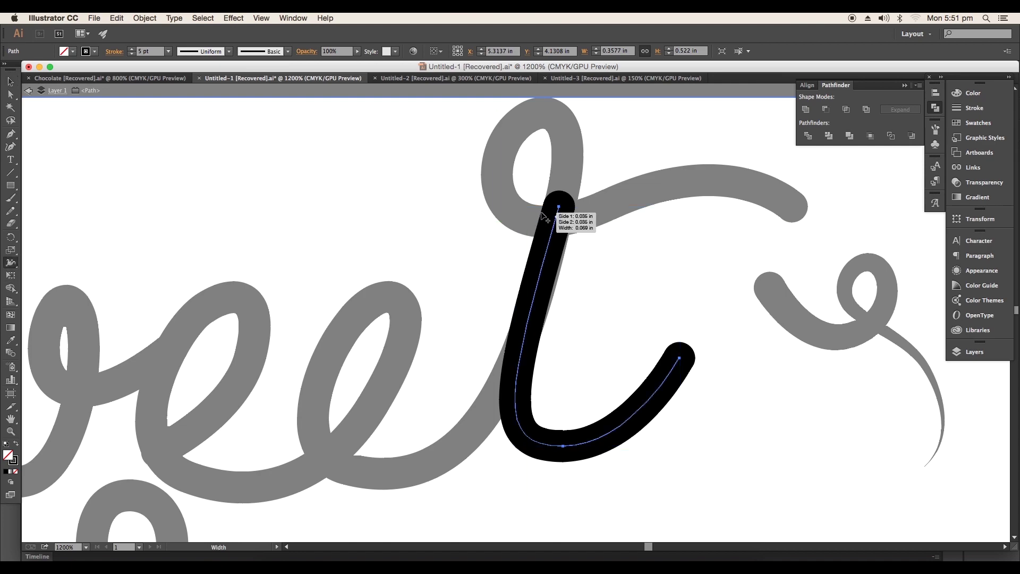
drag(544, 204, 551, 205)
drag(694, 365, 703, 379)
drag(703, 379, 703, 378)
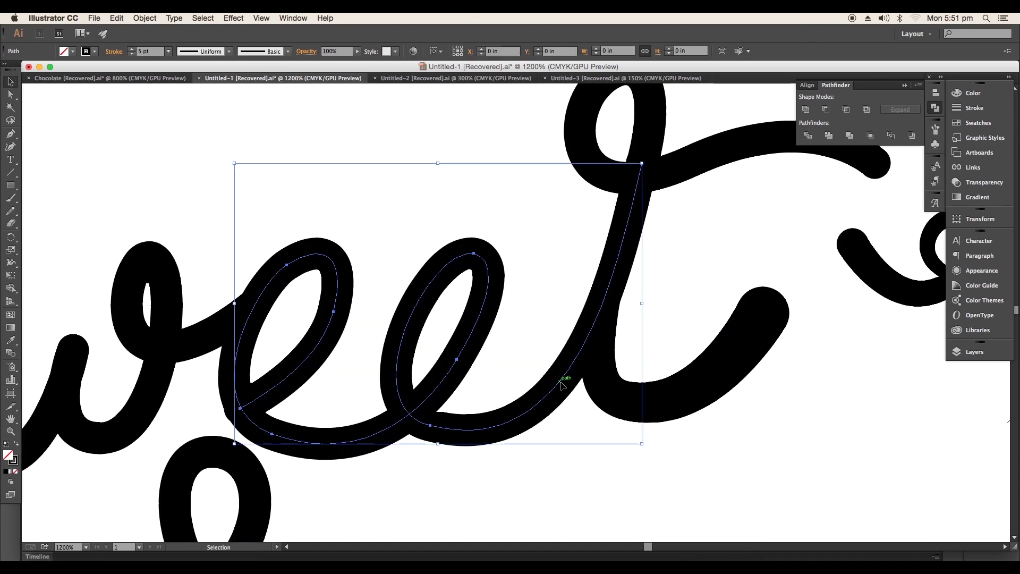
Step: Isolate the double-e path of "Sweet" and vary its stroke width, narrowing the end that joins the t stem
double_click(564, 381)
drag(680, 224, 650, 311)
key(shift+w)
drag(606, 253, 613, 257)
drag(574, 330, 614, 237)
drag(497, 427, 499, 443)
Step: Narrow the start of the looped t crossbar of "Sweet" with the Width tool and thicken its outer end
drag(566, 264, 575, 266)
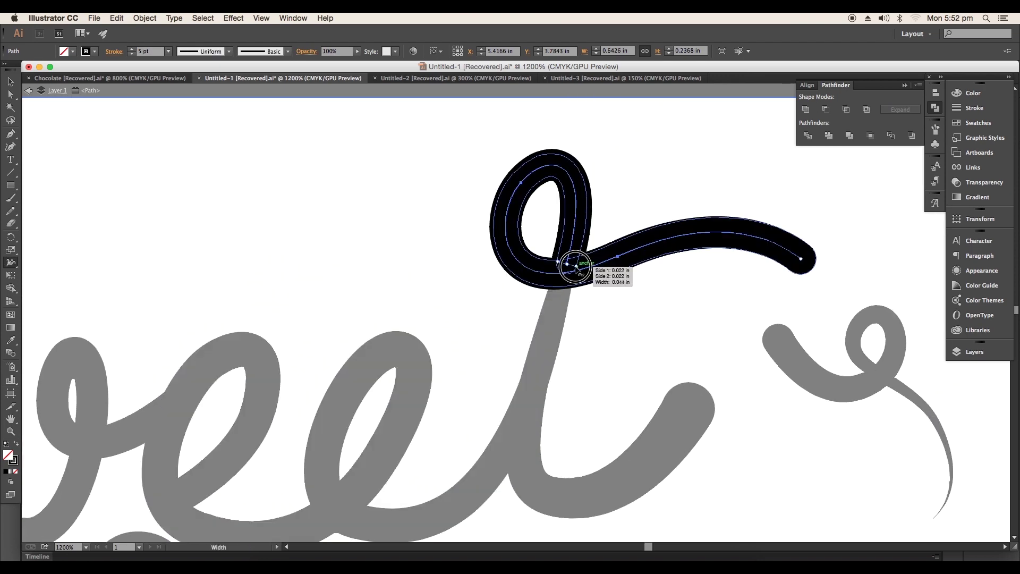
drag(801, 259, 784, 276)
key(a)
double_click(702, 323)
scroll(702, 323, down, 2)
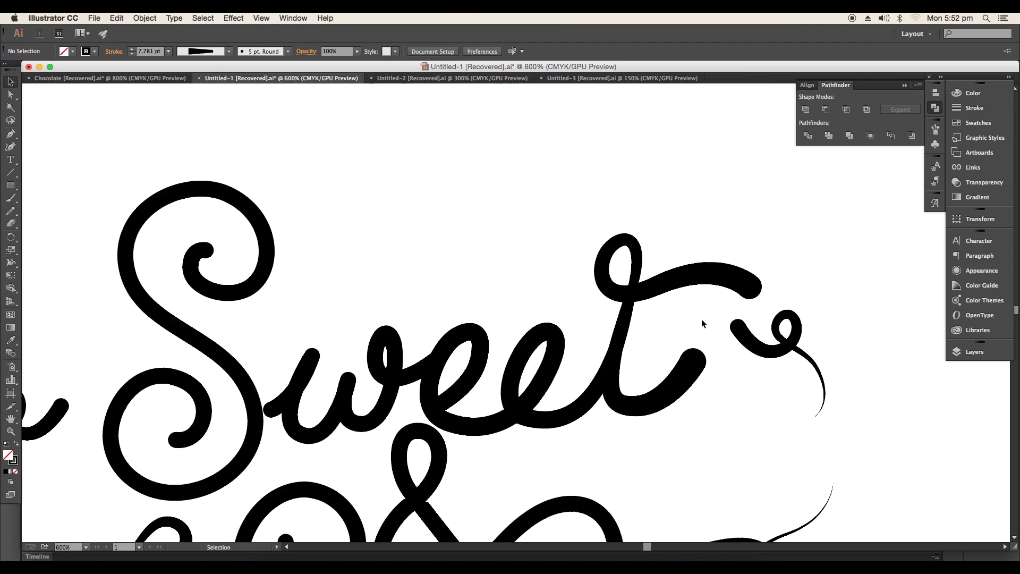
drag(627, 523, 572, 318)
scroll(572, 319, down, 1)
key(super+minus)
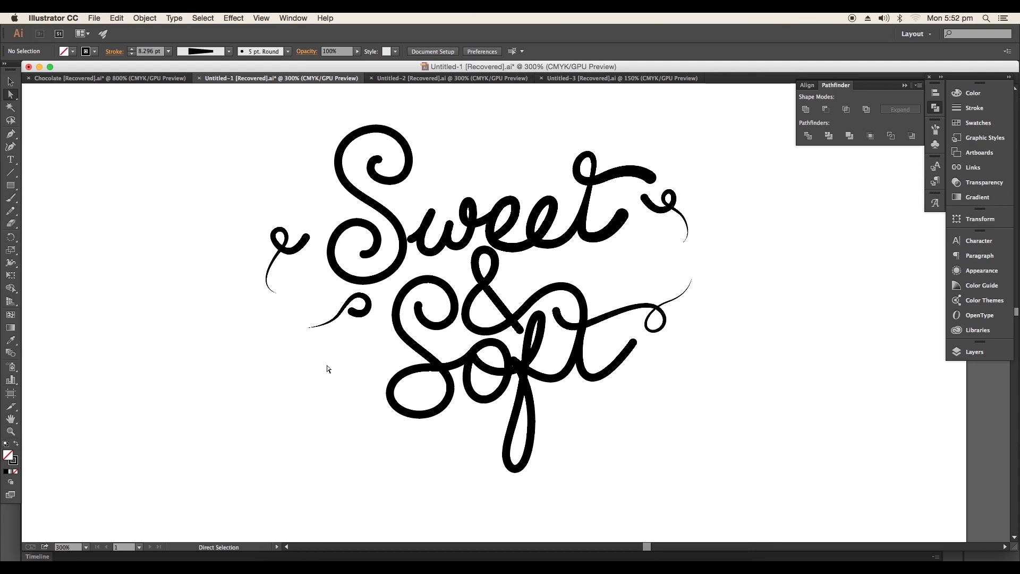
drag(637, 326, 626, 244)
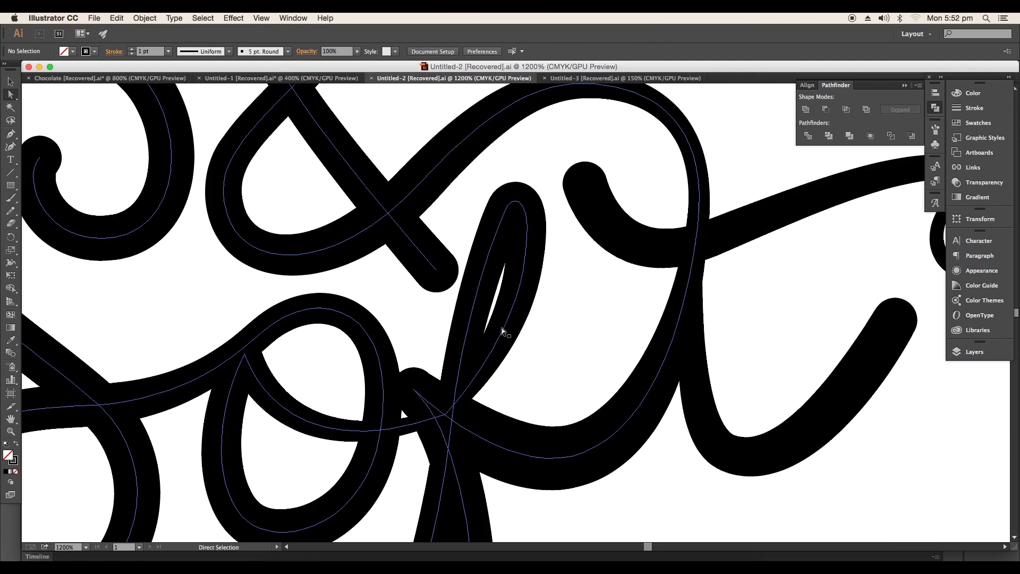
Step: Select the entire "Sweet & Soft" lettering and expand its appearance into filled shapes
scroll(505, 333, left, 5)
scroll(504, 333, down, 3)
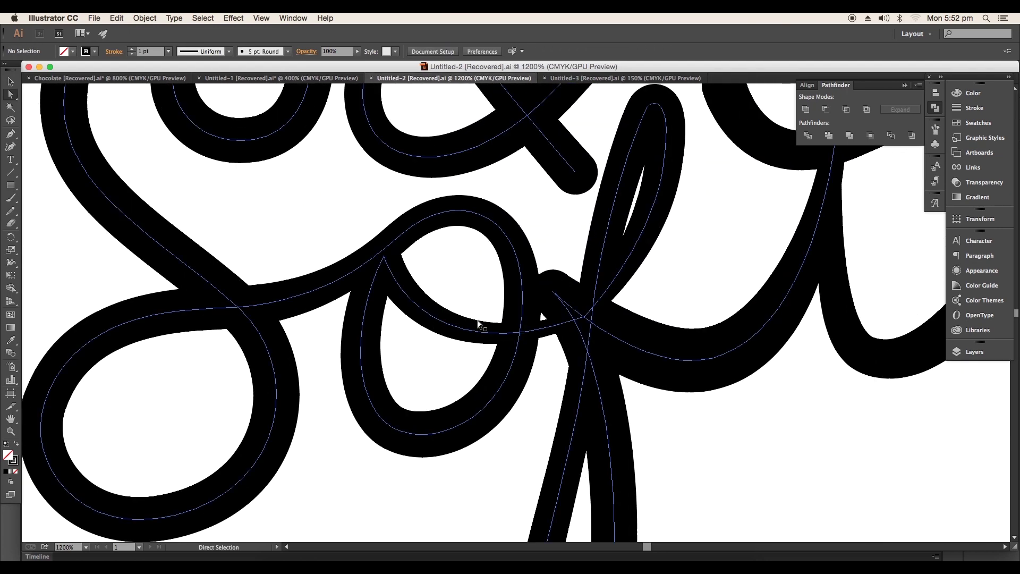
key(super+minus)
key(super+minus)
key(super+minus)
key(super+minus)
key(super+minus)
key(super+minus)
drag(678, 428, 329, 209)
key(super+plus)
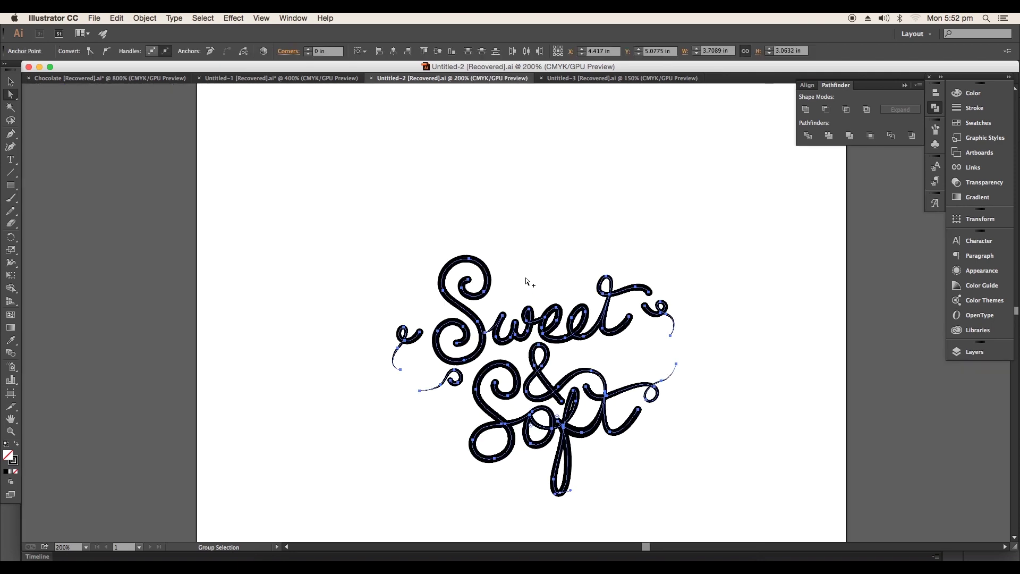
drag(566, 302, 523, 182)
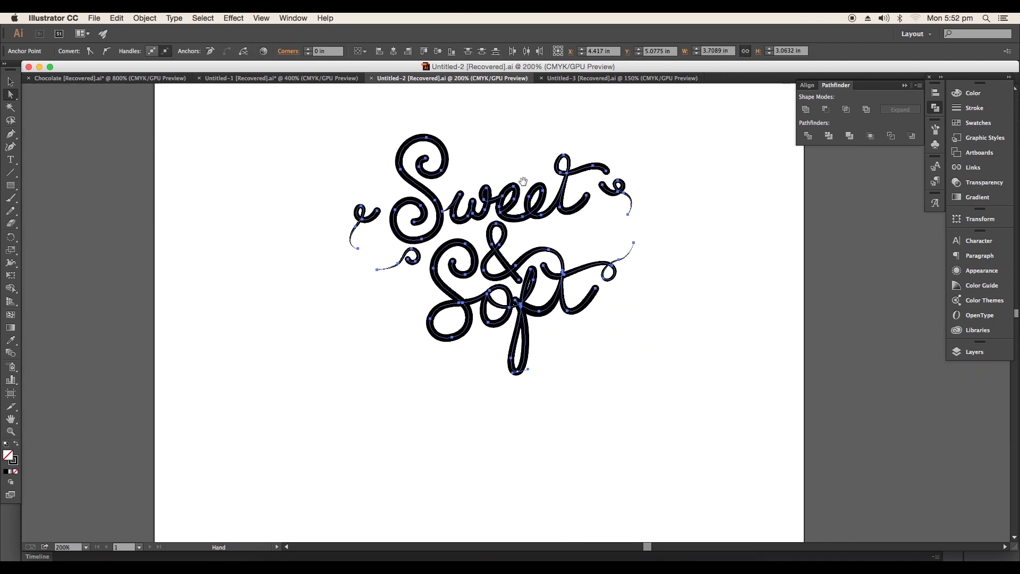
click(145, 18)
click(171, 133)
Step: Unite the expanded lettering shapes with Pathfinder
mouse_move(577, 184)
mouse_down()
mouse_move(529, 194)
mouse_move(538, 215)
mouse_up()
click(806, 112)
scroll(468, 238, up, 1)
scroll(399, 185, down, 1)
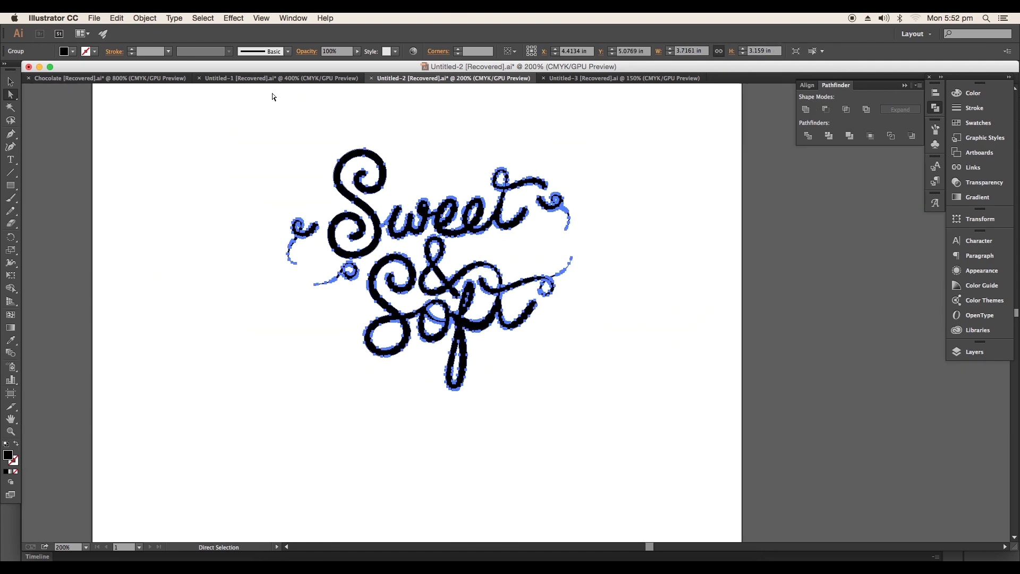
Step: Create an inner offset path of -0.02 in with round joins from the united lettering
click(146, 19)
mouse_move(211, 220)
click(287, 254)
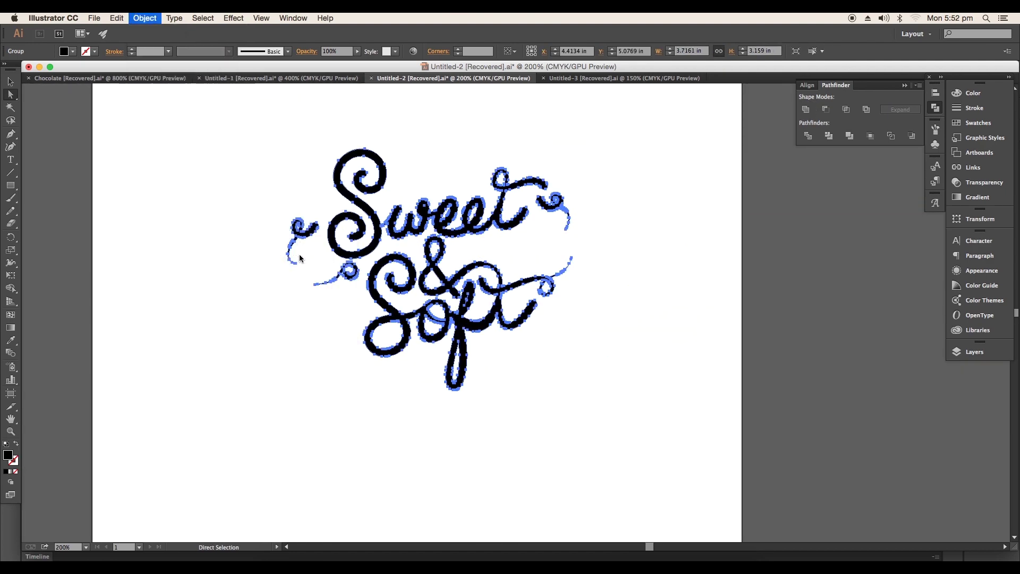
drag(576, 234, 649, 215)
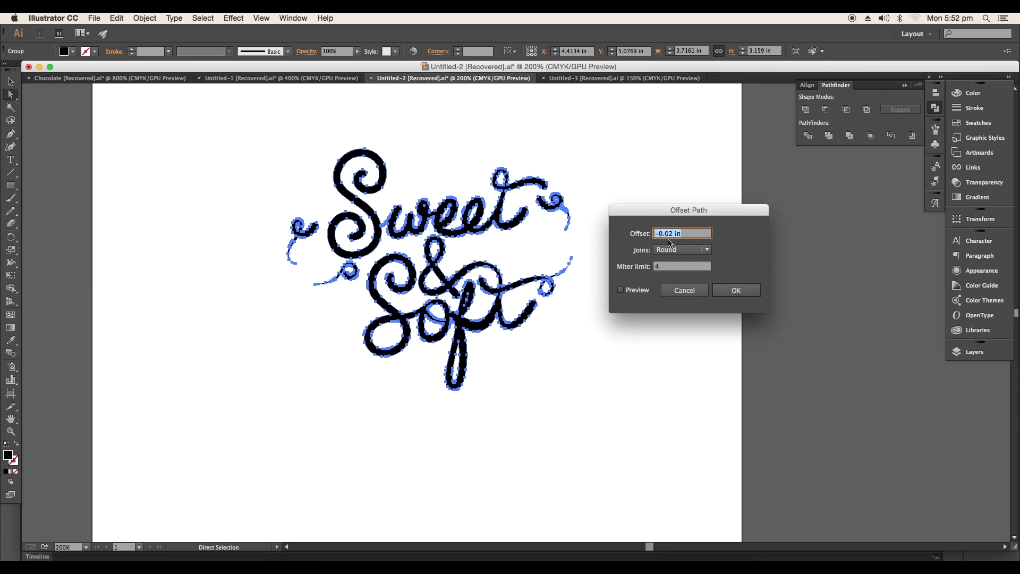
click(736, 290)
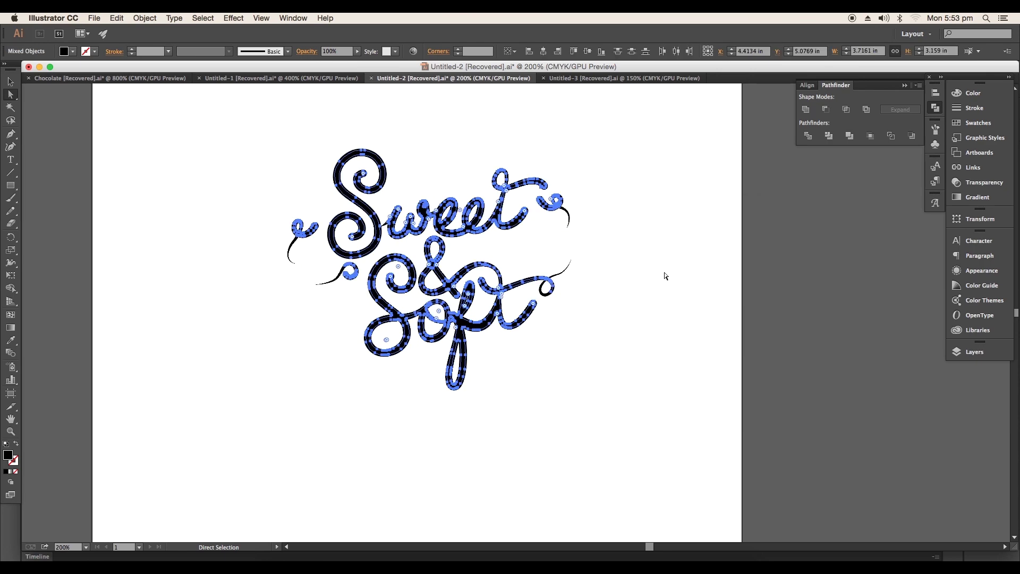
Step: Paste a copy of the inner offset shapes below the lettering and set the outlined copy's stroke to 2 pt
key(super+c)
click(552, 243)
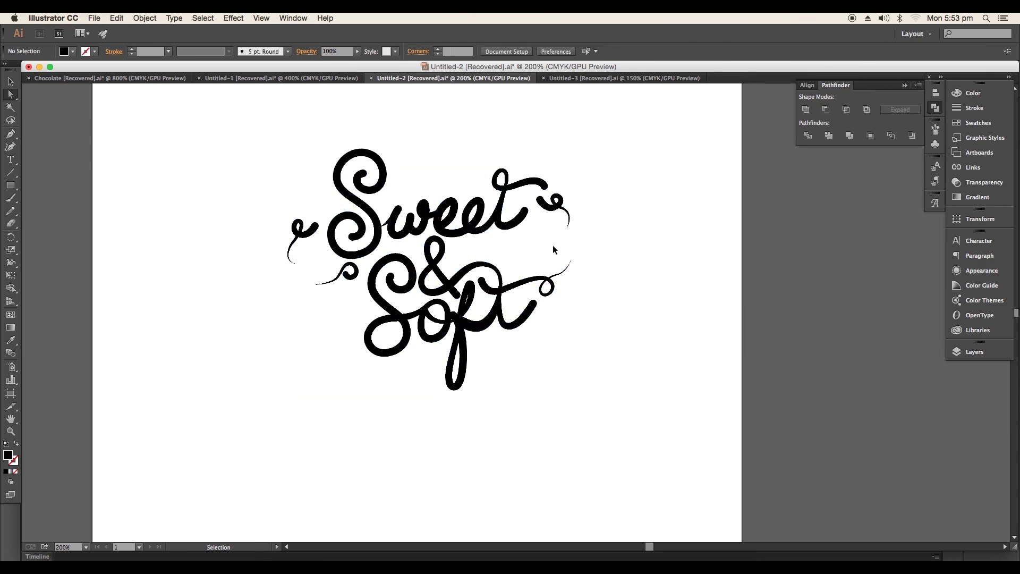
key(super+v)
click(167, 53)
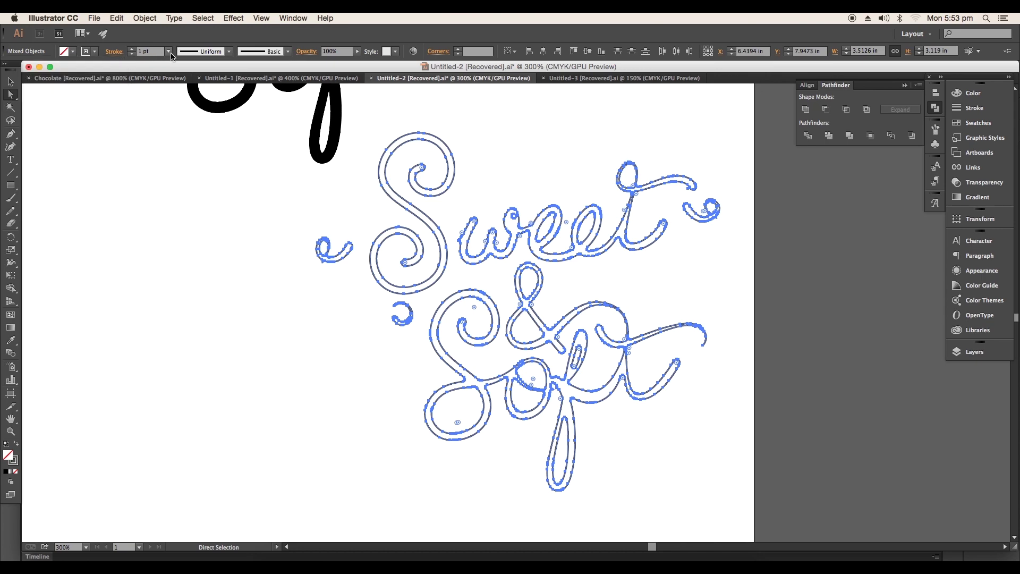
click(168, 52)
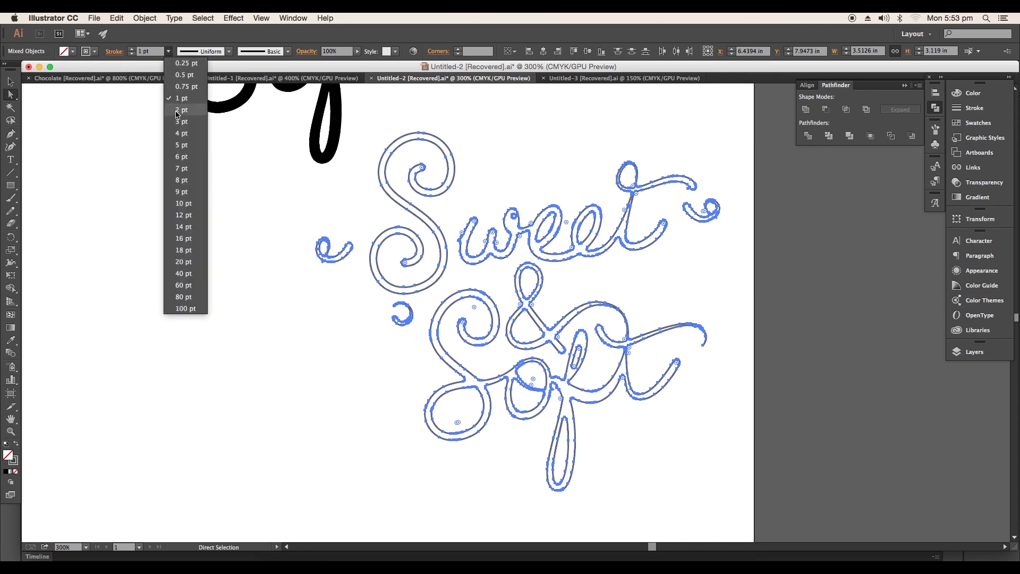
click(177, 109)
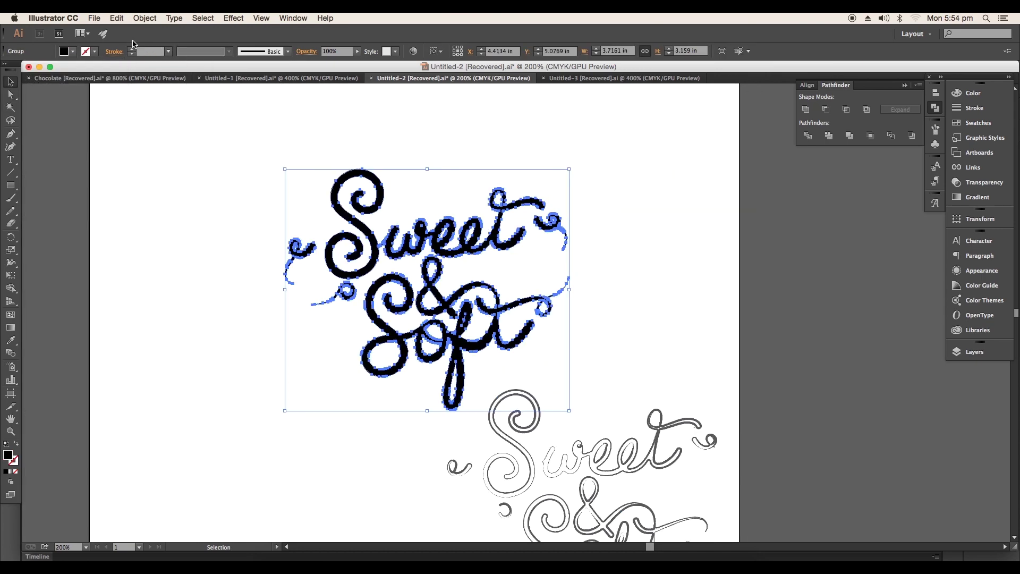
Step: Create an outer offset path of 0.02 in with round joins from the black lettering
click(144, 18)
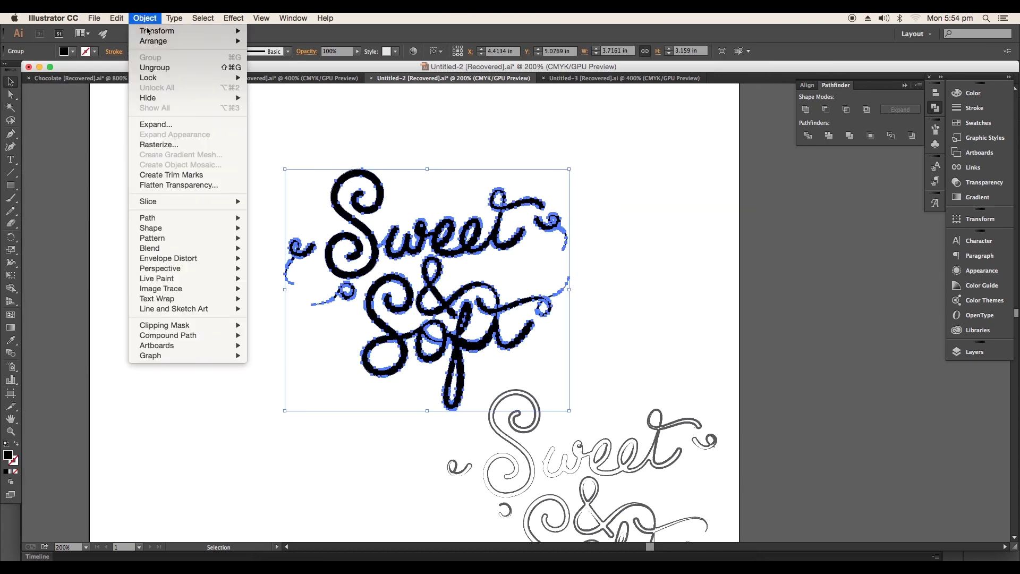
mouse_move(171, 218)
click(290, 256)
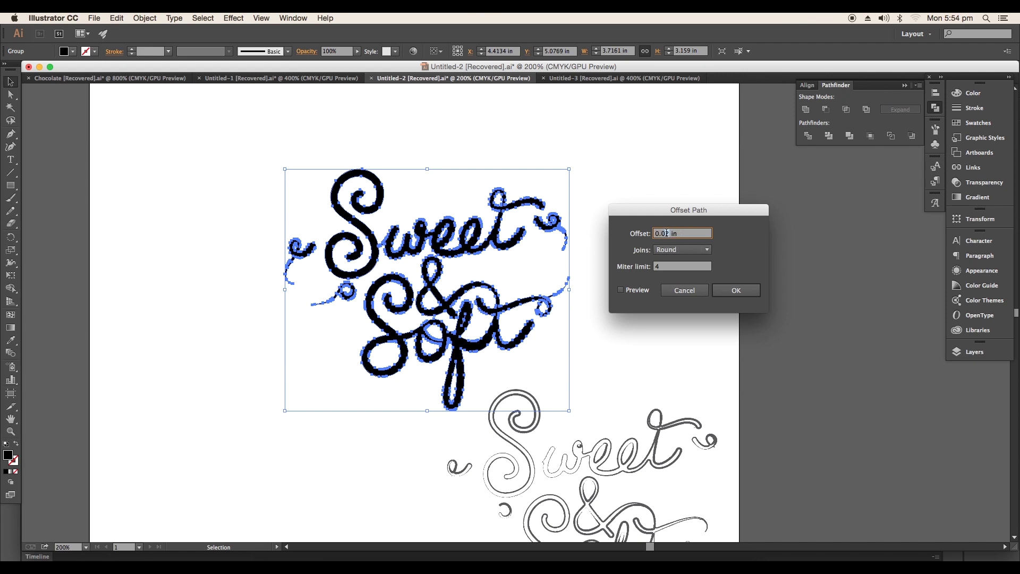
click(736, 290)
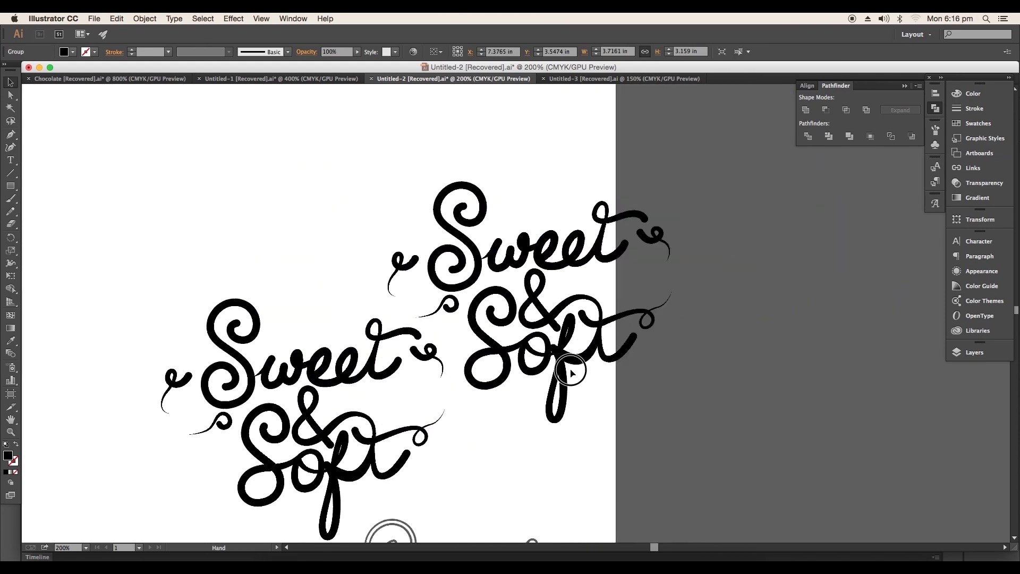
drag(570, 371, 433, 324)
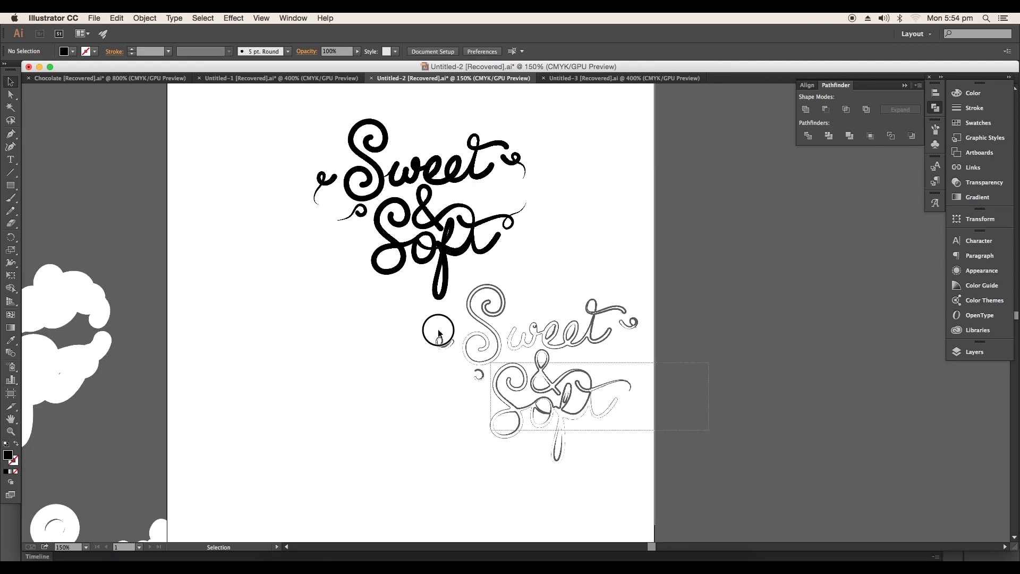
drag(517, 429, 591, 261)
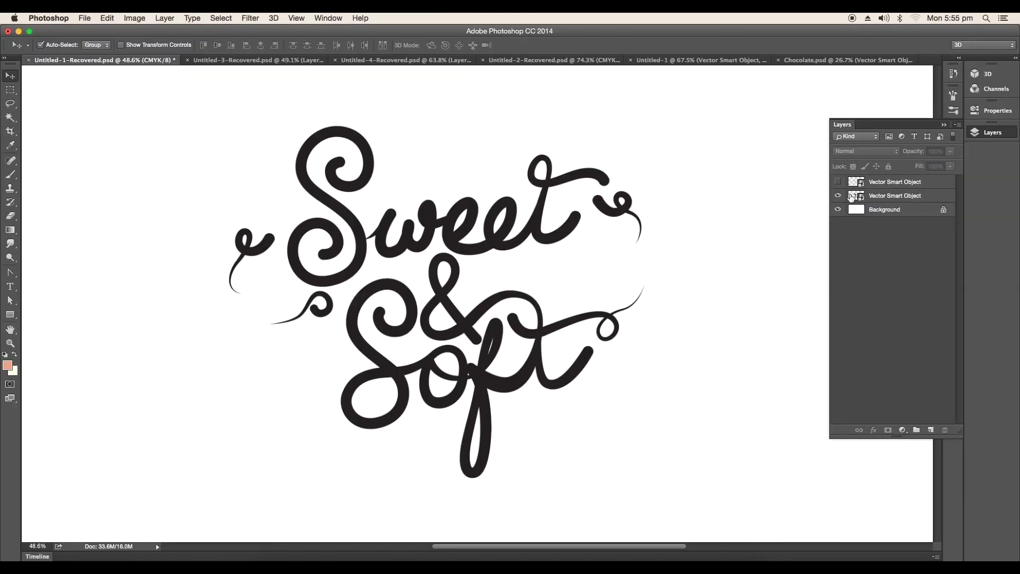
Step: In Photoshop, preview the outline smart object layer over the black lettering and hide it again
click(838, 182)
drag(722, 263, 702, 278)
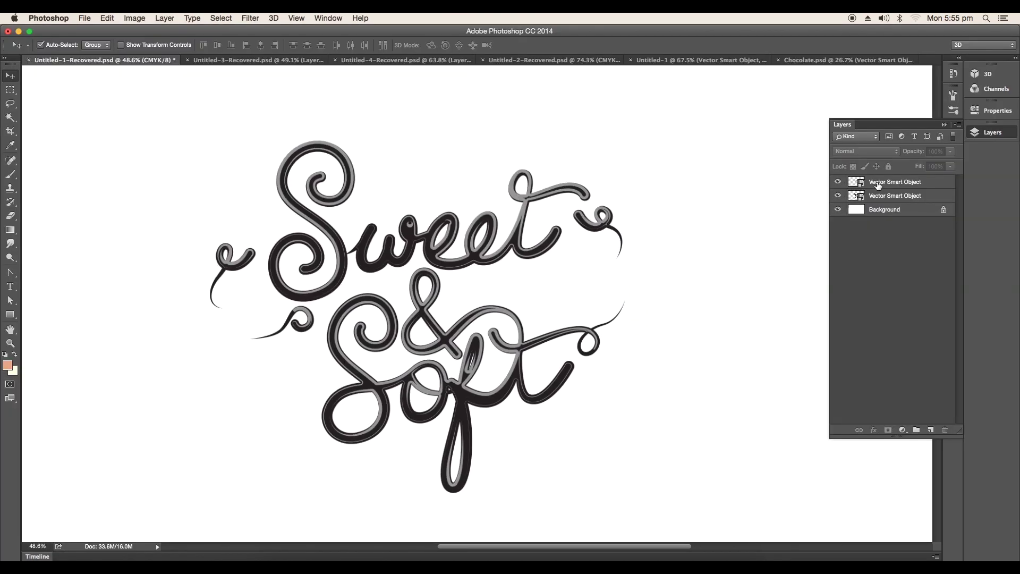
click(838, 183)
Step: Add a dark red #580809 Color Overlay to the lower vector smart object layer holding the solid lettering
click(907, 196)
double_click(933, 199)
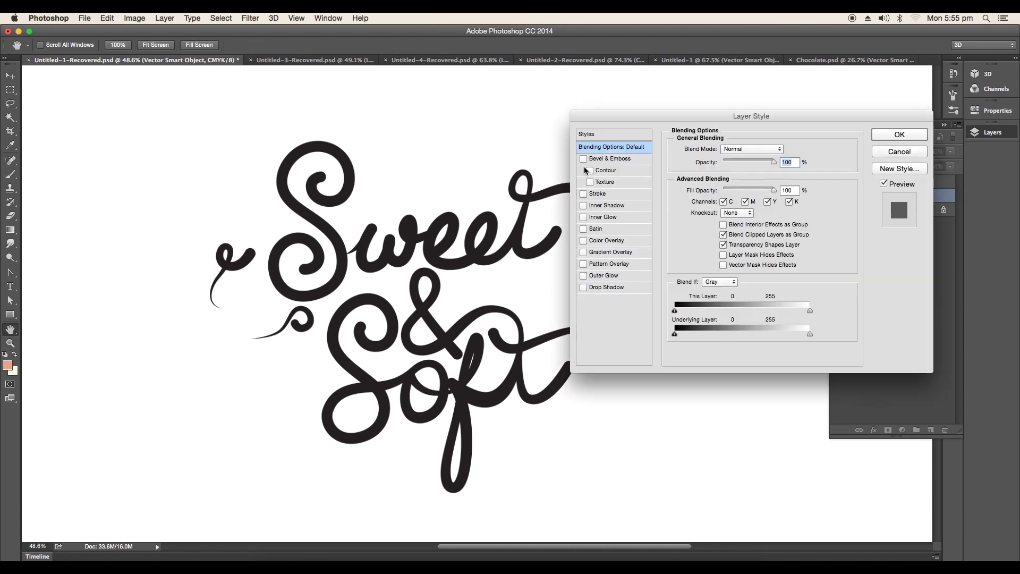
click(583, 240)
click(611, 240)
click(775, 151)
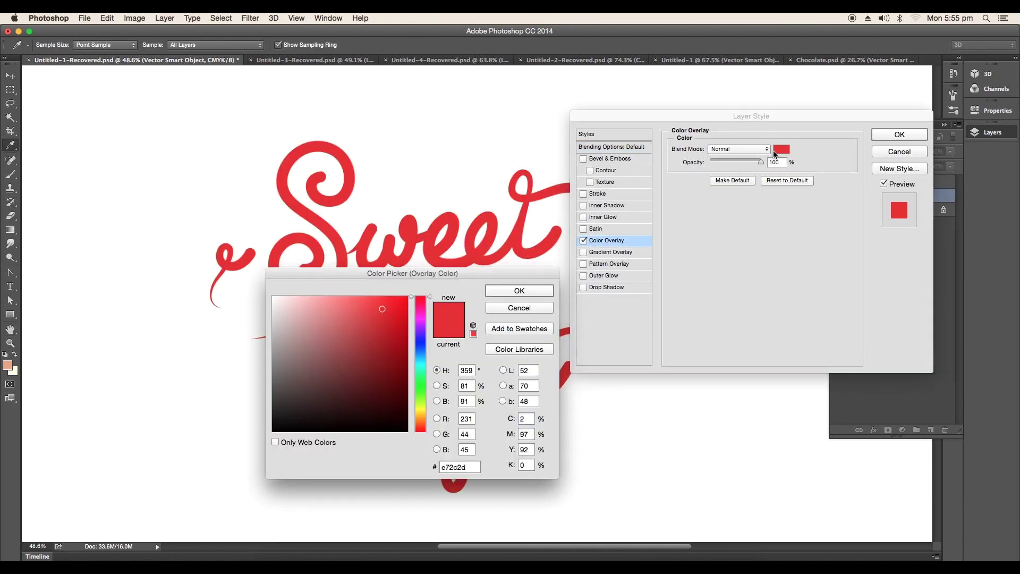
drag(388, 356, 397, 387)
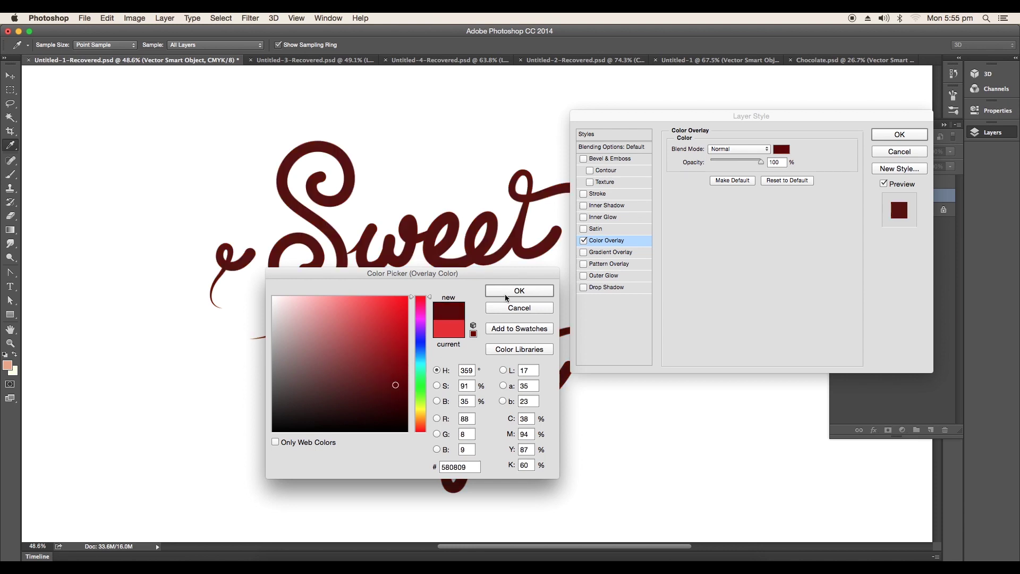
click(519, 291)
Step: Add a smooth inner Bevel & Emboss to the solid lettering with 10 px size and 2 px soften, adjusting its depth
click(583, 159)
click(604, 159)
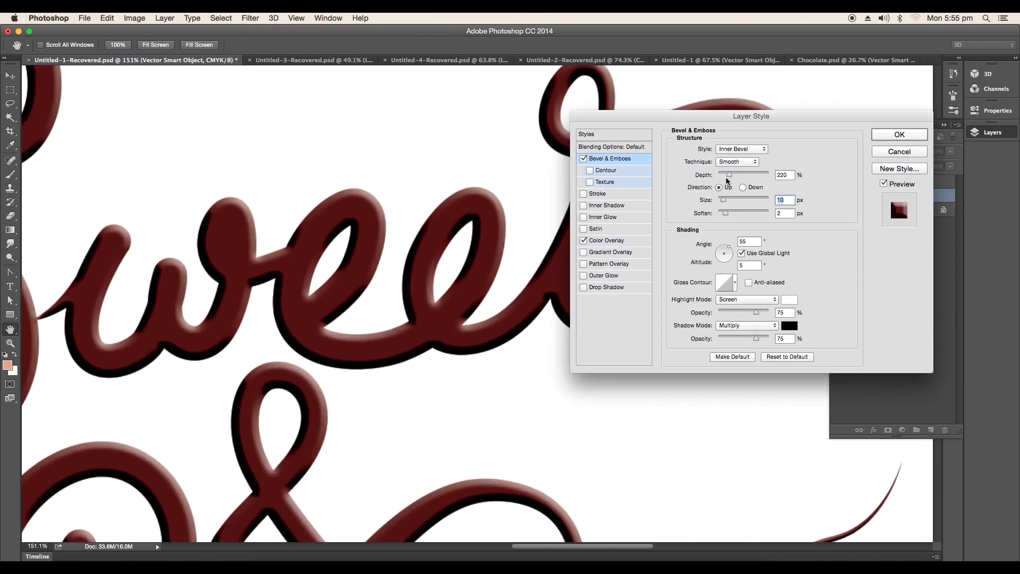
drag(724, 175, 726, 177)
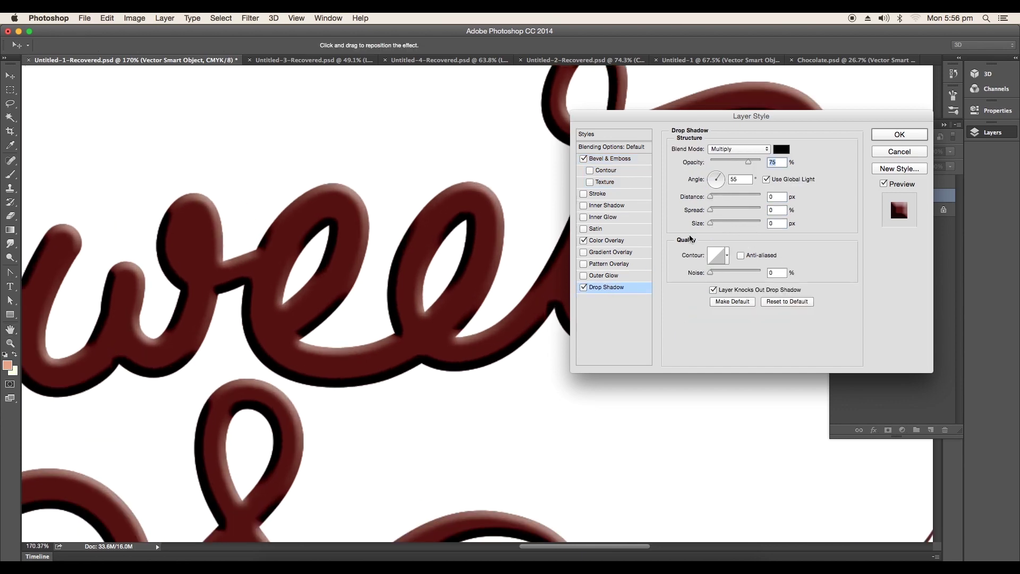
Step: Give the solid lettering a brown Multiply Drop Shadow at 75% opacity with a size of 16 px
click(781, 149)
click(764, 410)
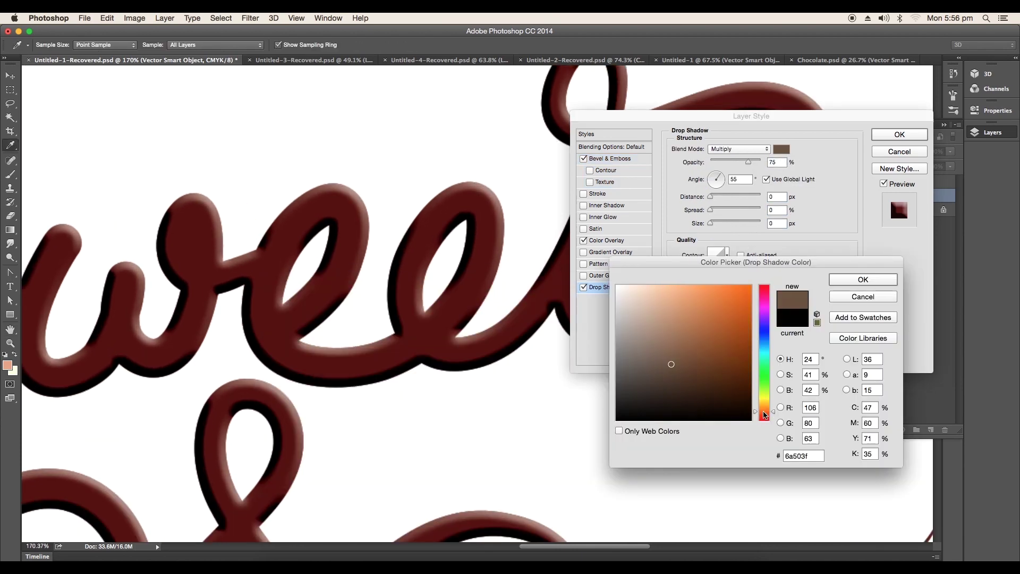
click(721, 363)
drag(722, 364, 719, 359)
click(836, 281)
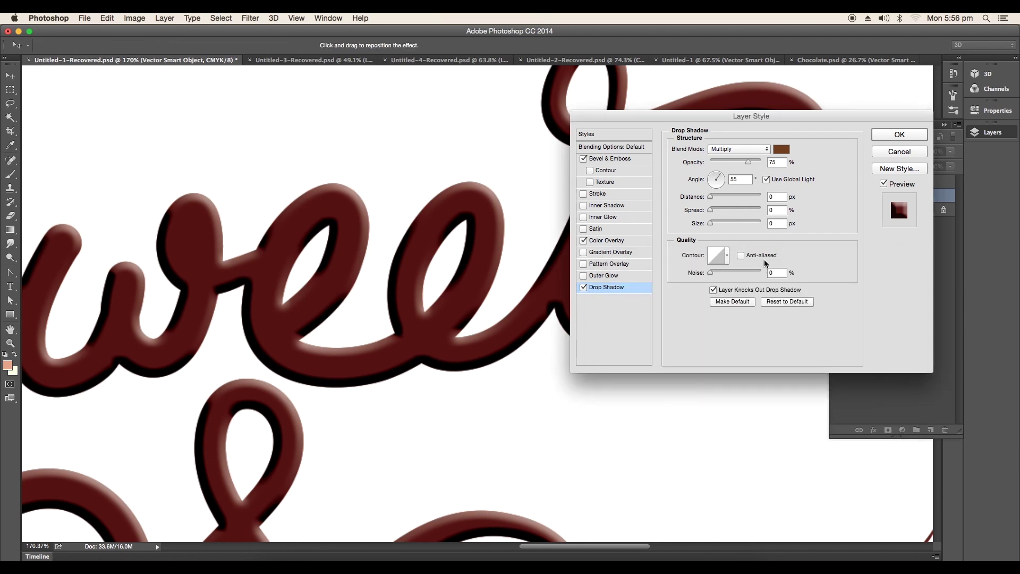
drag(710, 225, 716, 226)
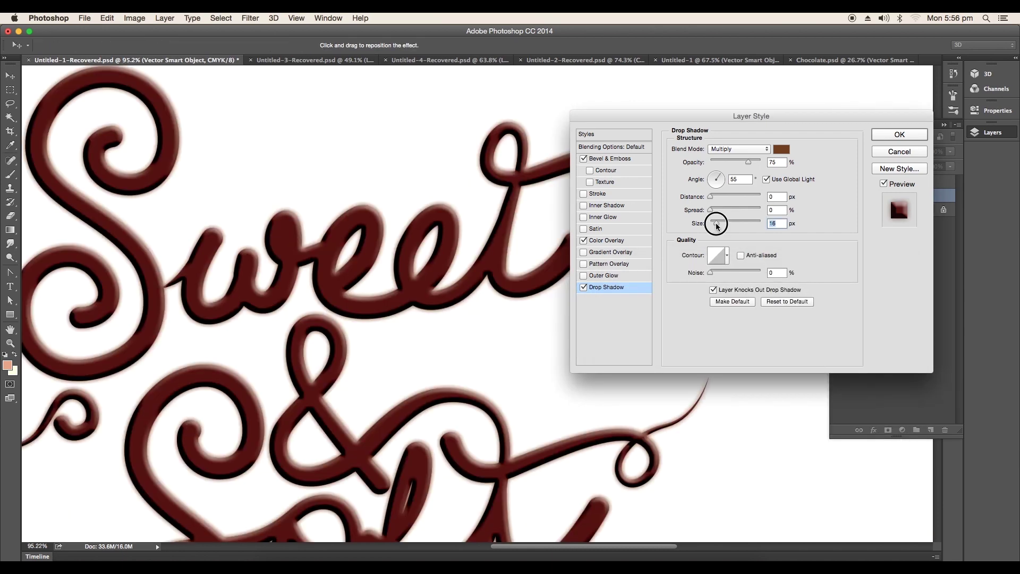
Step: Add a black Inner Shadow of 18 px size to the solid lettering and apply the layer style
click(605, 206)
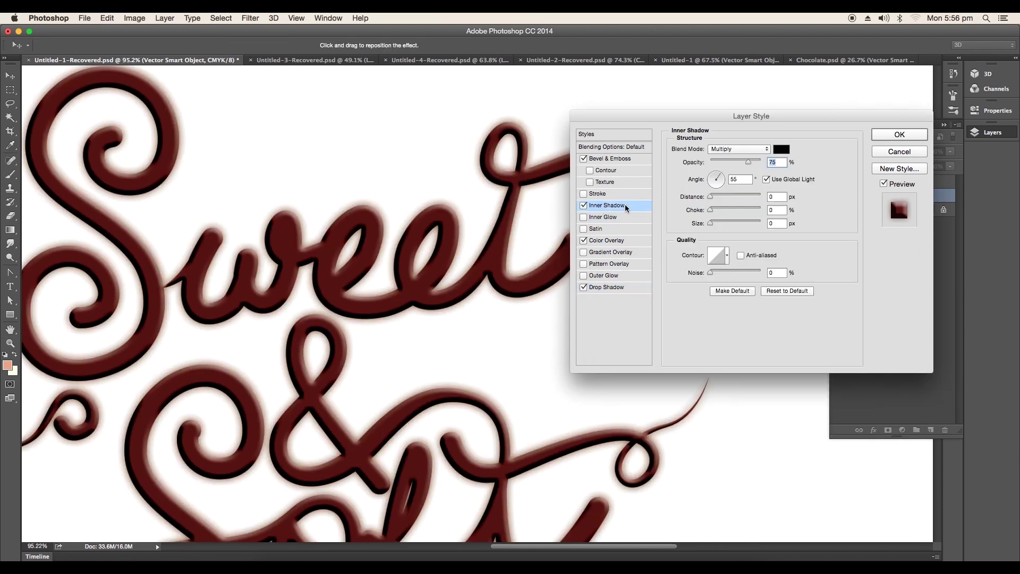
drag(714, 225, 718, 225)
scroll(718, 226, up, 1)
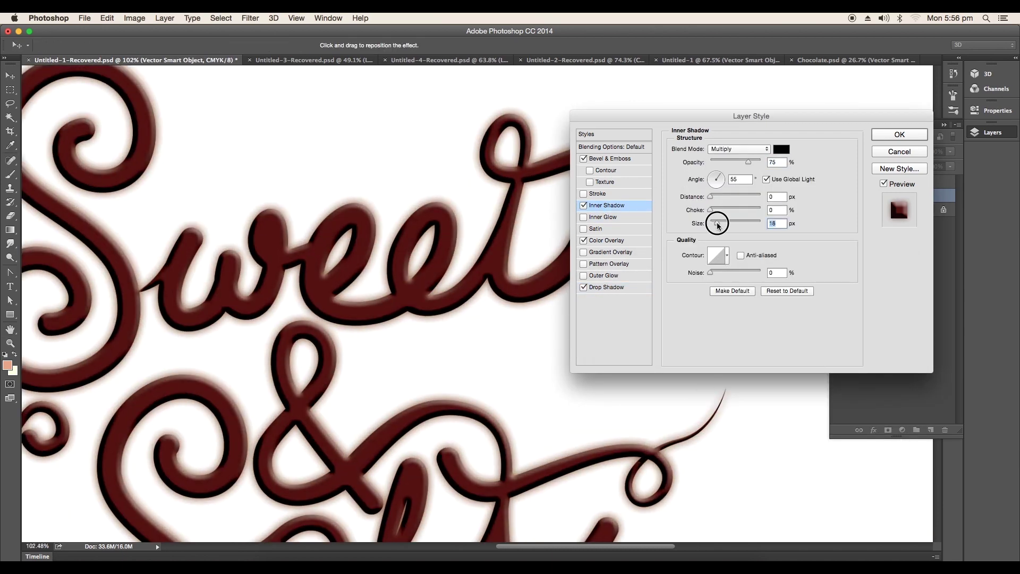
click(885, 135)
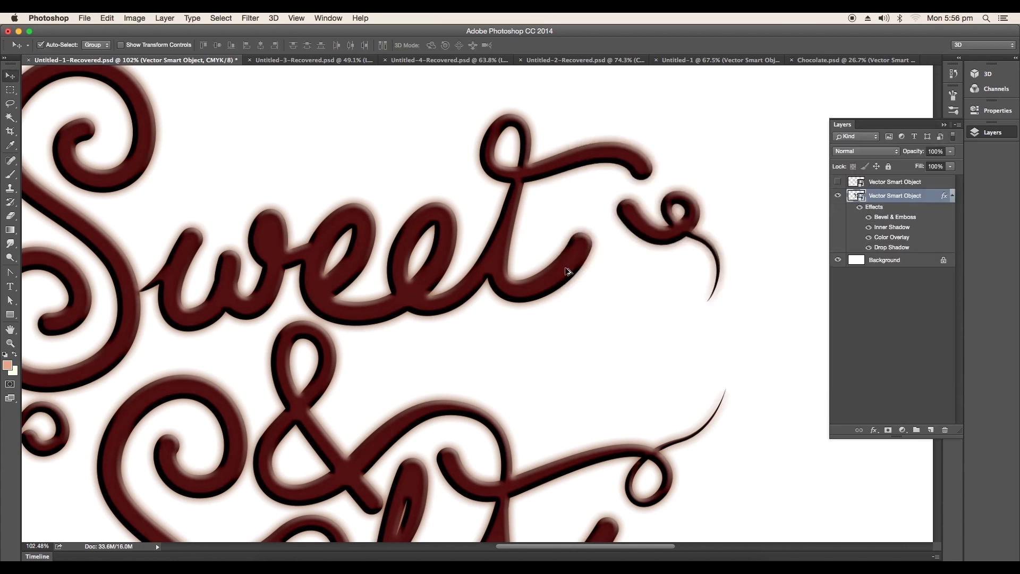
Step: Show the upper outline smart object layer and give it a salmon #de9c82 Color Overlay
scroll(589, 212, down, 3)
key(alt+bracketright)
scroll(589, 211, up, 1)
drag(614, 215, 648, 227)
double_click(942, 183)
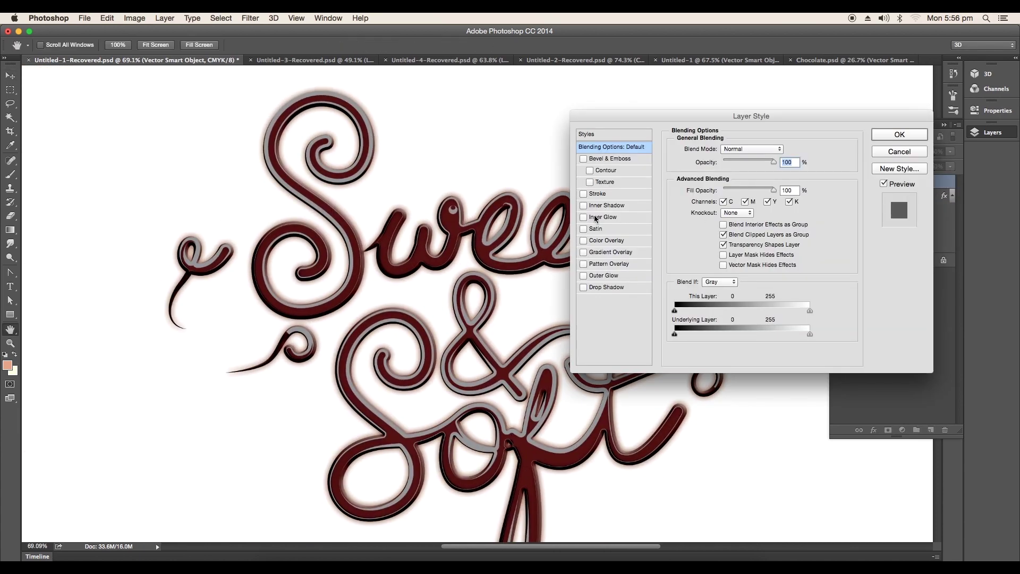
click(605, 240)
click(780, 149)
click(672, 298)
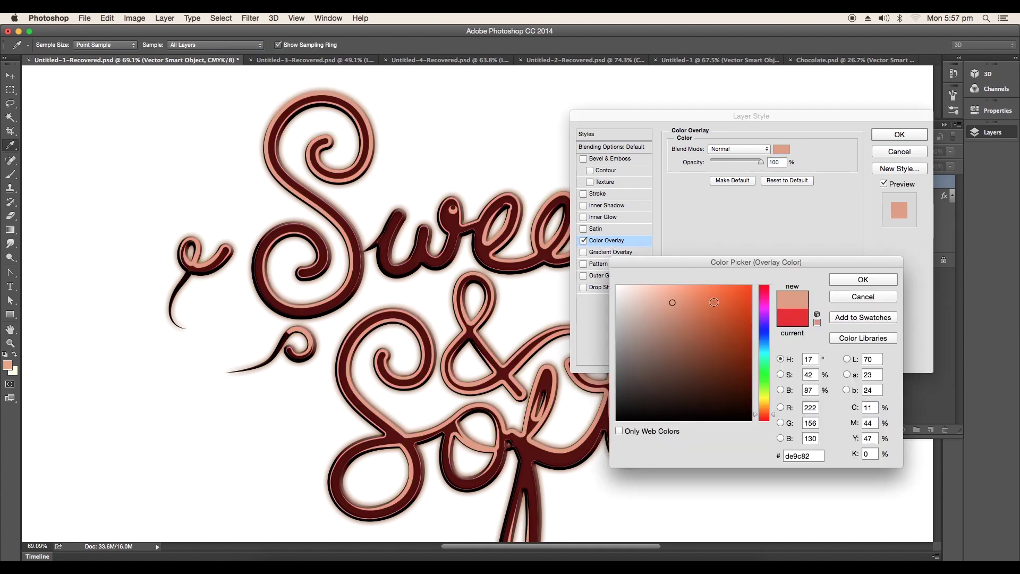
click(850, 278)
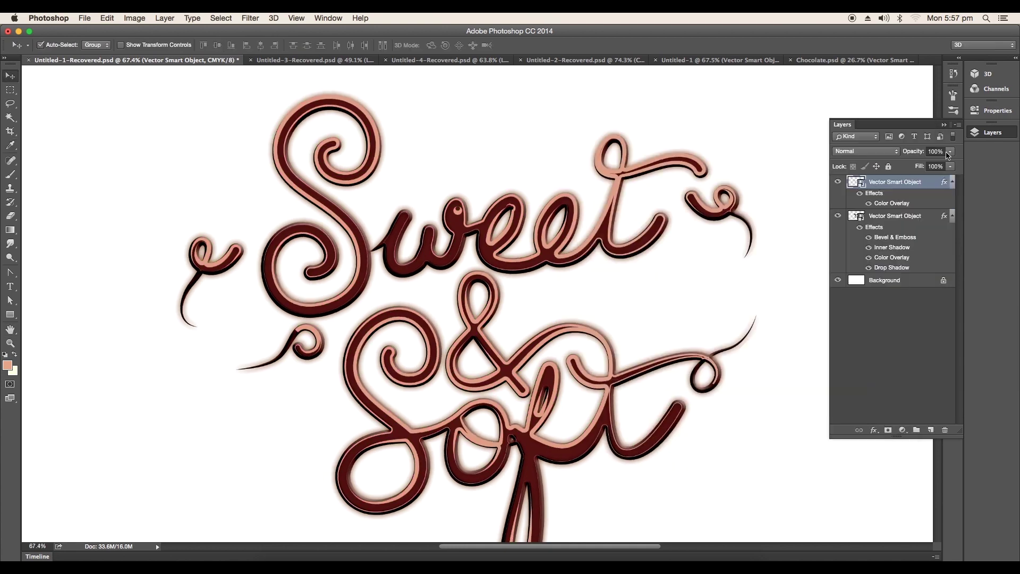
Step: Lower the upper outline layer's opacity so its salmon shapes blend into the dark red lettering
drag(948, 154, 912, 166)
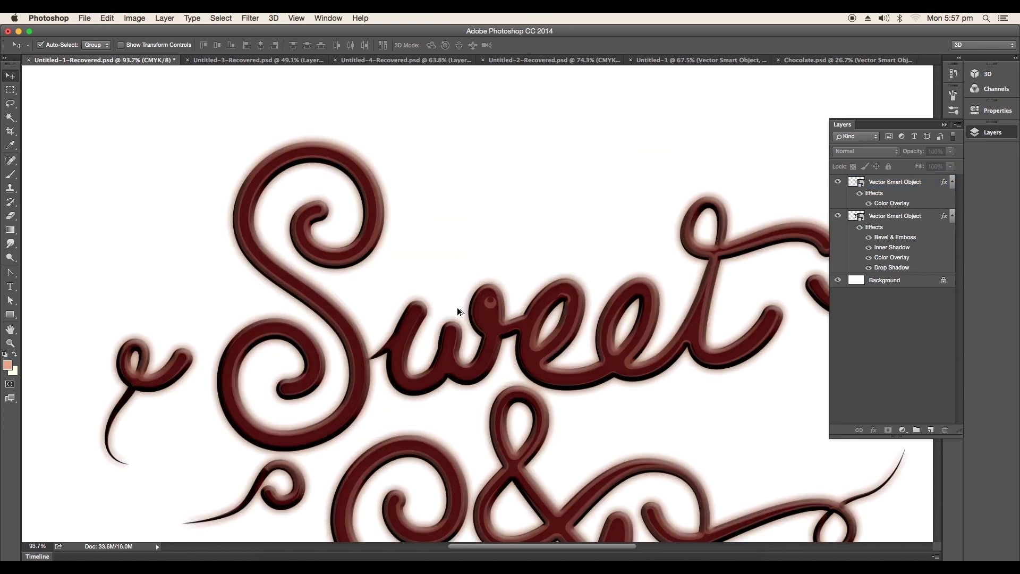
scroll(458, 308, down, 5)
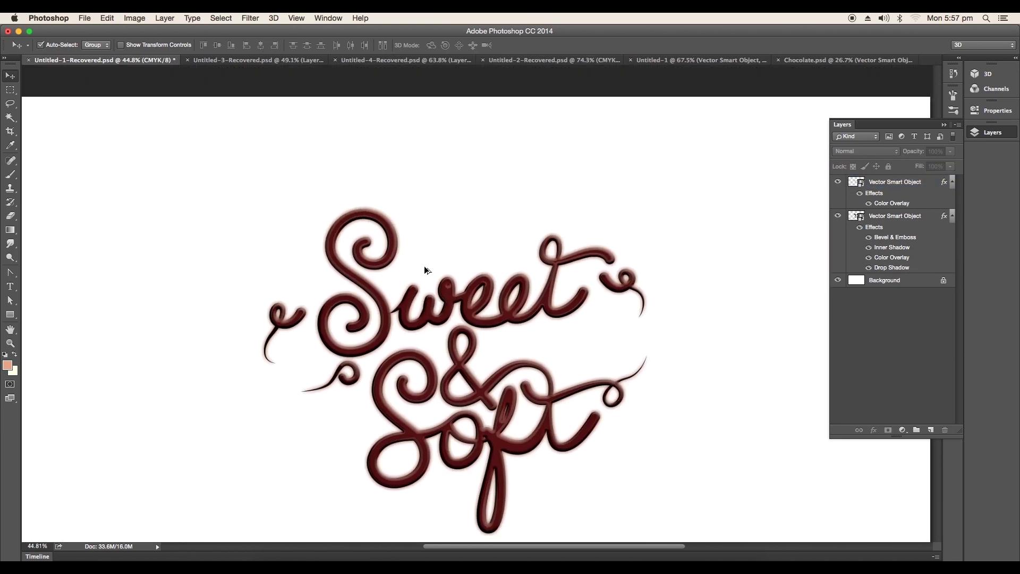
scroll(424, 266, up, 3)
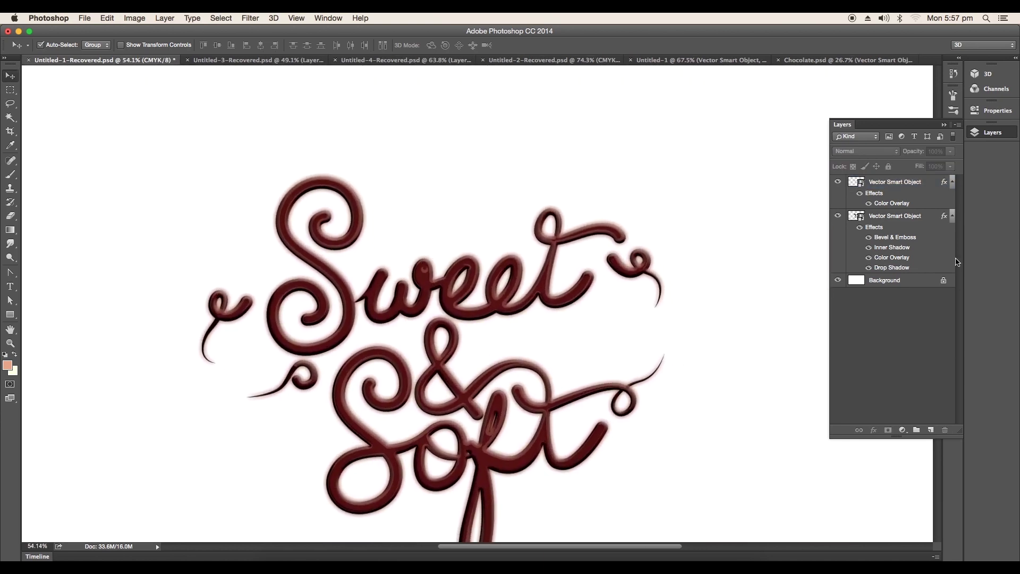
Step: Create a new top layer masked to the solid lettering's shape and target its contents for painting
click(929, 429)
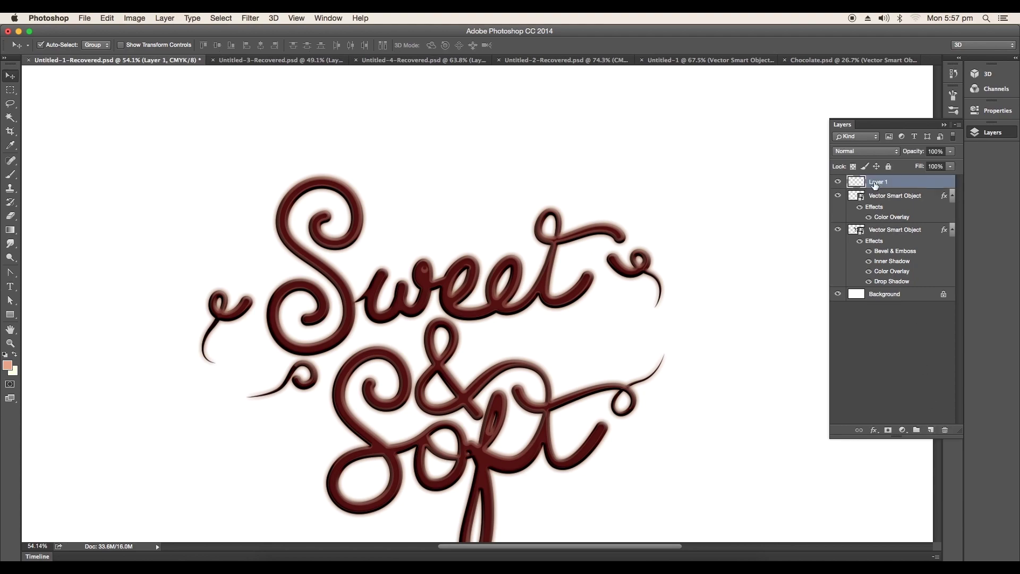
key(super)
super+click(861, 234)
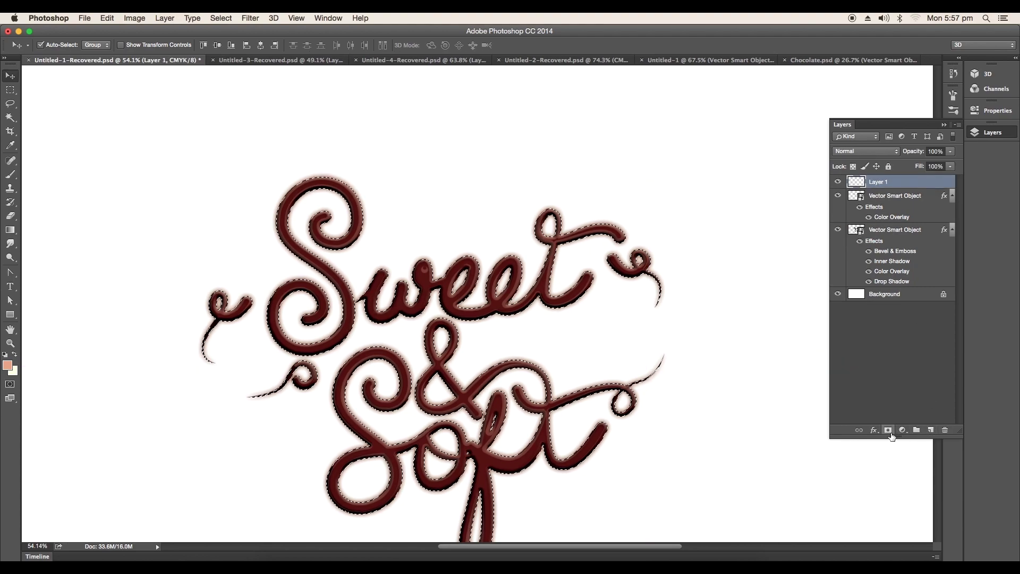
click(887, 430)
click(856, 182)
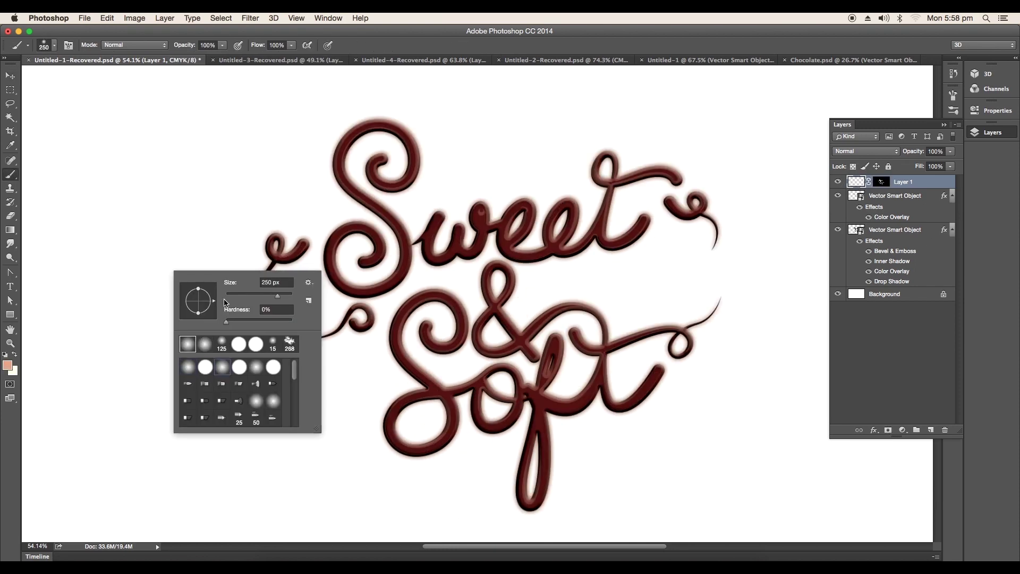
Step: Paint soft white highlights on the large S of Sweet with a 90 px brush at 21% opacity
drag(234, 295, 268, 260)
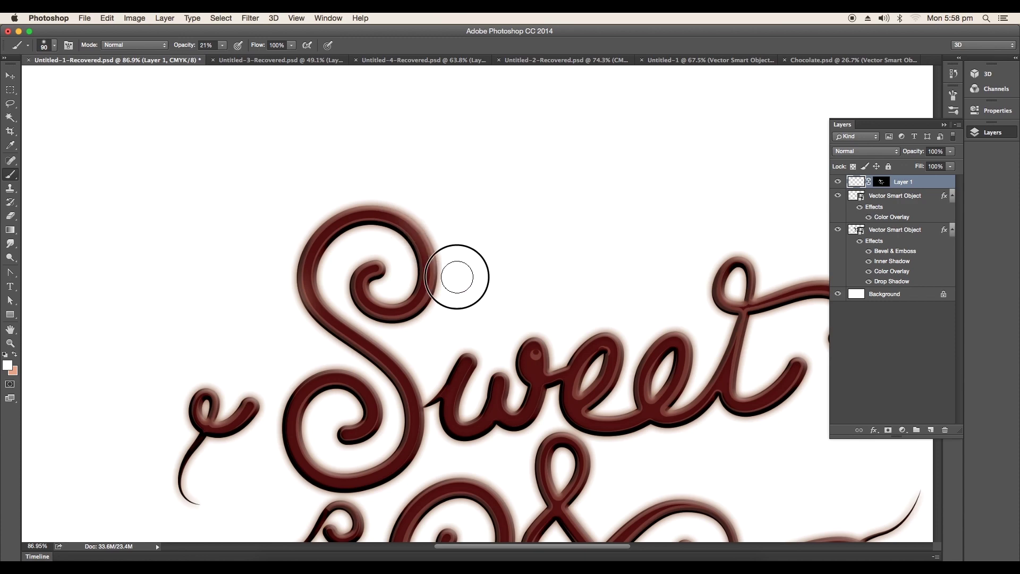
drag(504, 277, 457, 265)
click(337, 278)
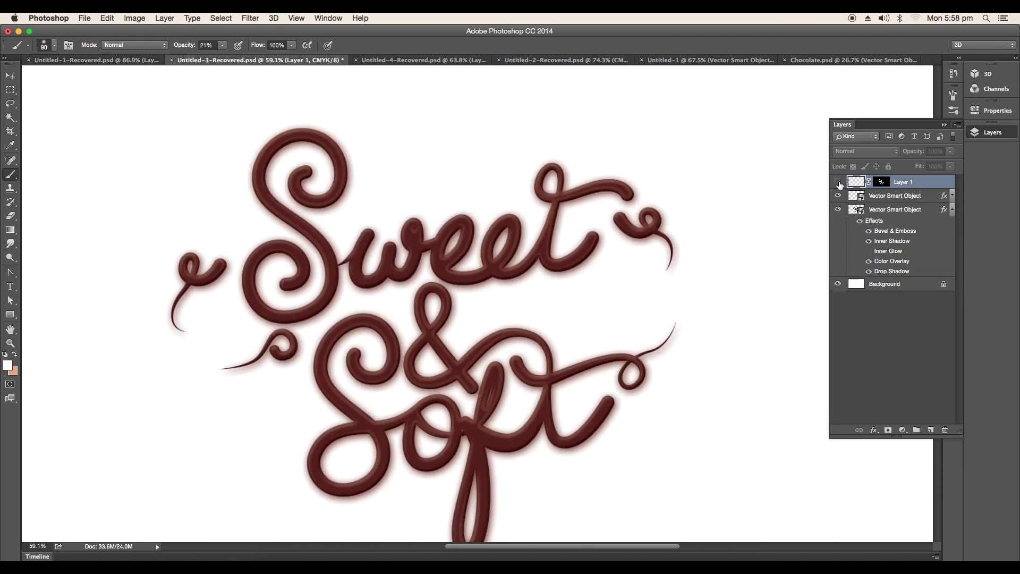
Step: In the Untitled-3-Recovered document, toggle Layer 1's visibility to compare the lettering with and without the painted highlights
click(838, 182)
click(838, 183)
click(838, 182)
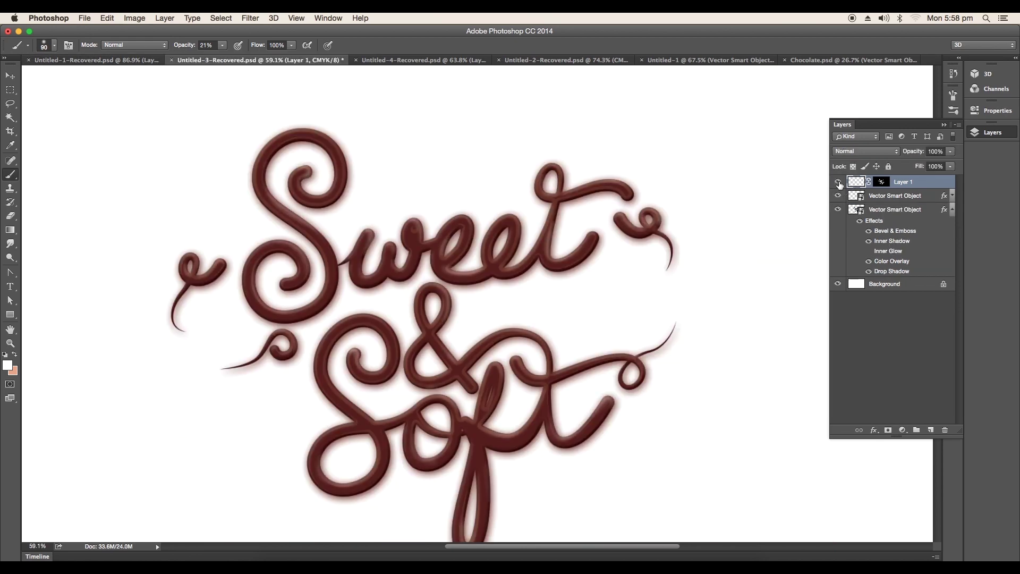
Step: Add another layer above the highlights, mask it to the solid lettering's shape, and target its contents for painting
scroll(685, 221, up, 2)
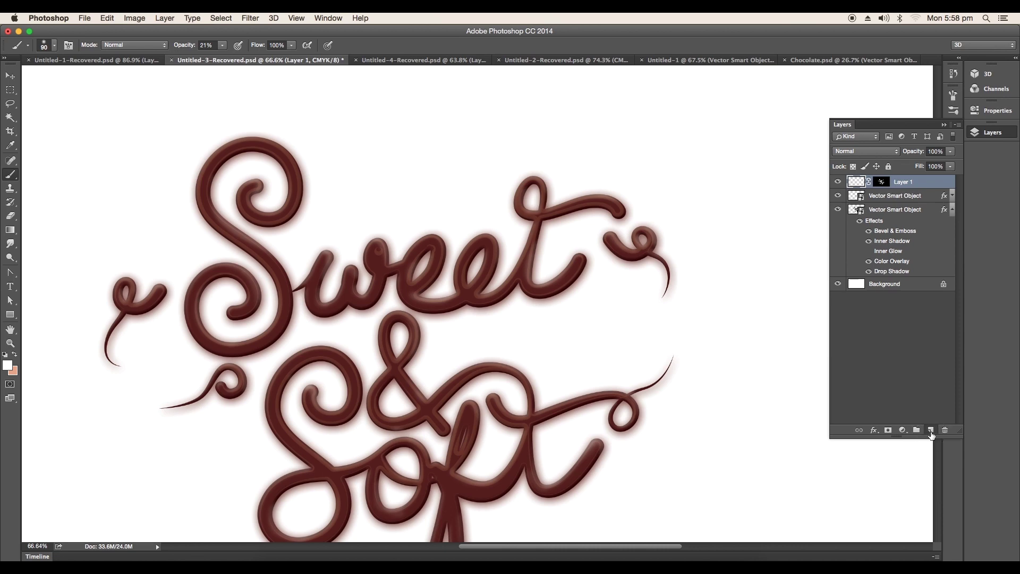
click(930, 430)
ctrl+click(866, 222)
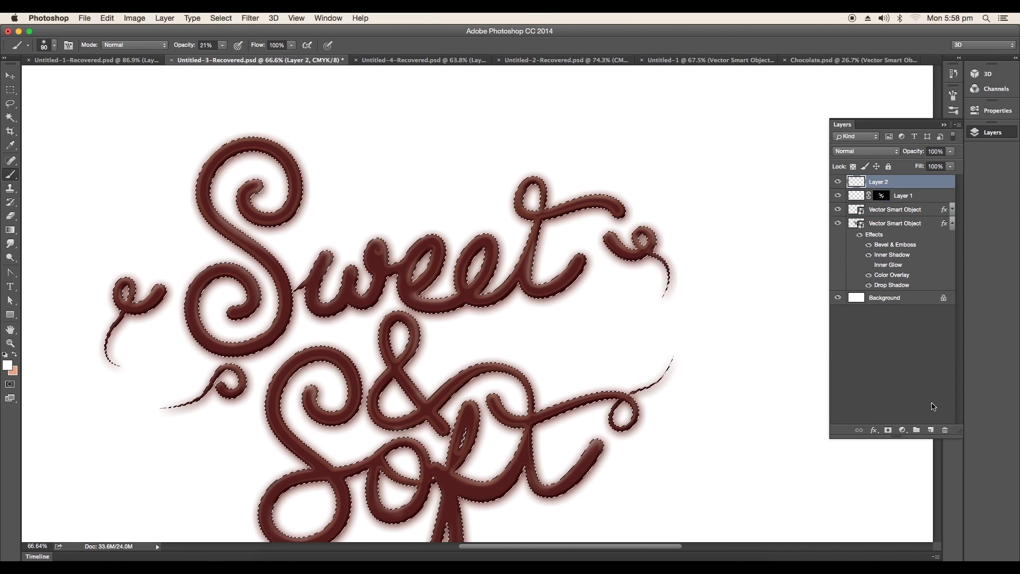
click(887, 429)
click(854, 182)
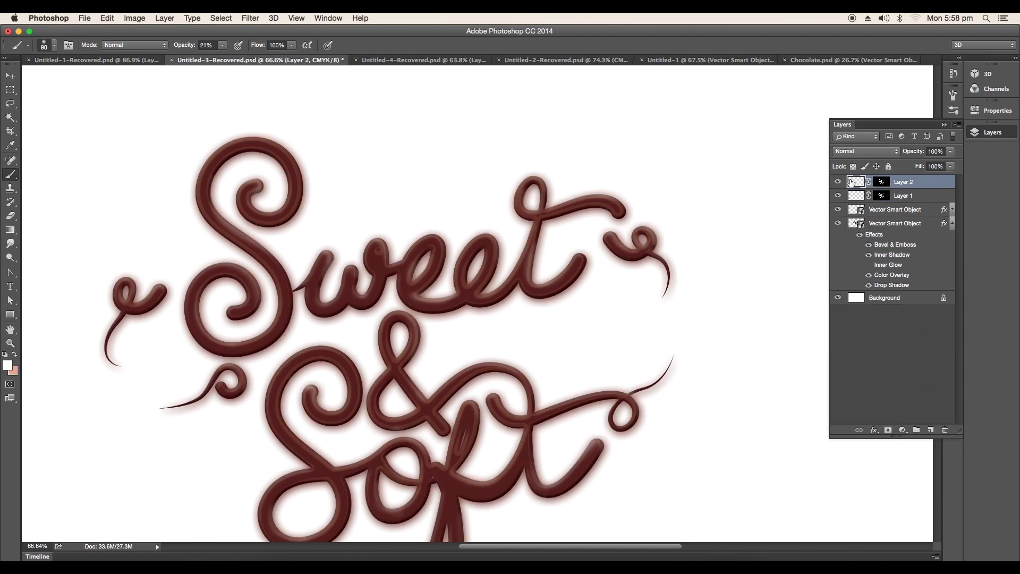
Step: Set Layer 2's blend mode to Color Burn and the foreground color to light tan #dfbaa2
scroll(519, 292, left, 4)
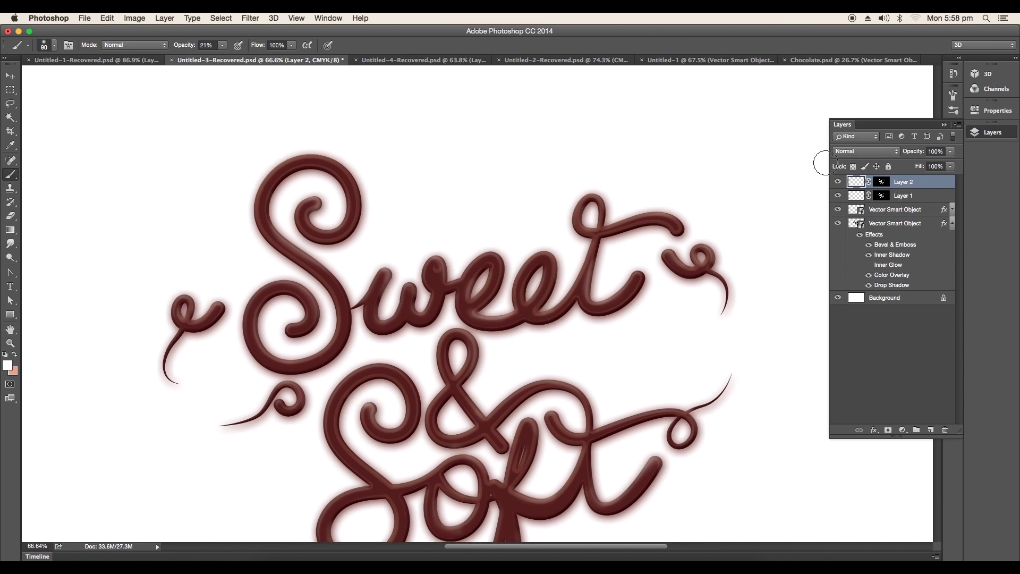
click(850, 152)
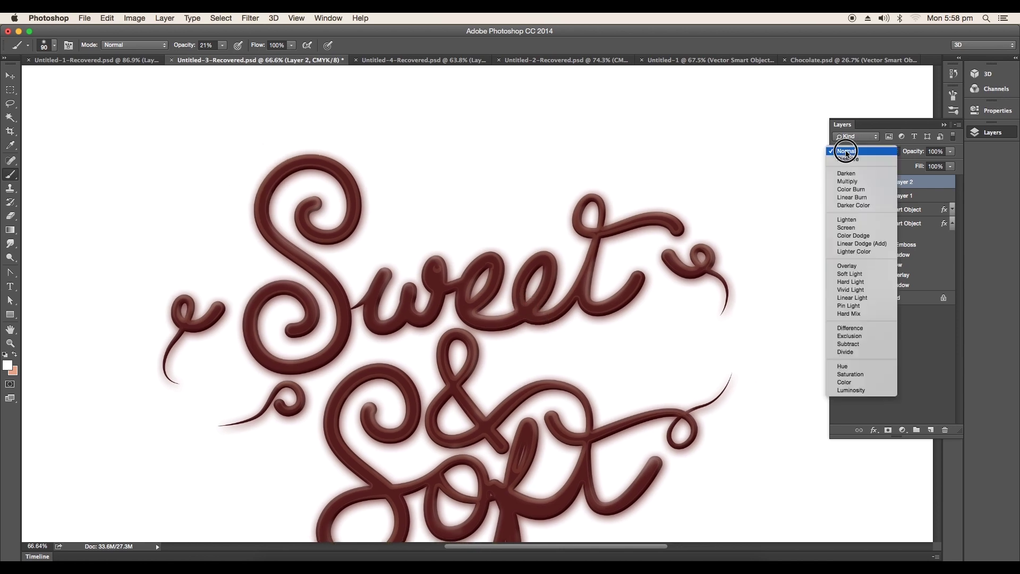
click(857, 189)
click(6, 367)
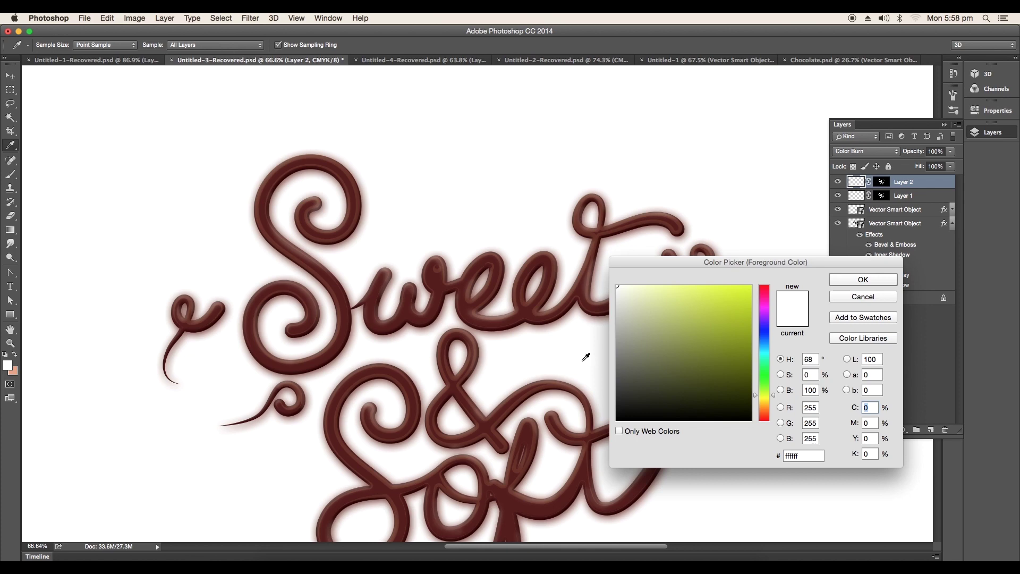
click(765, 412)
click(654, 307)
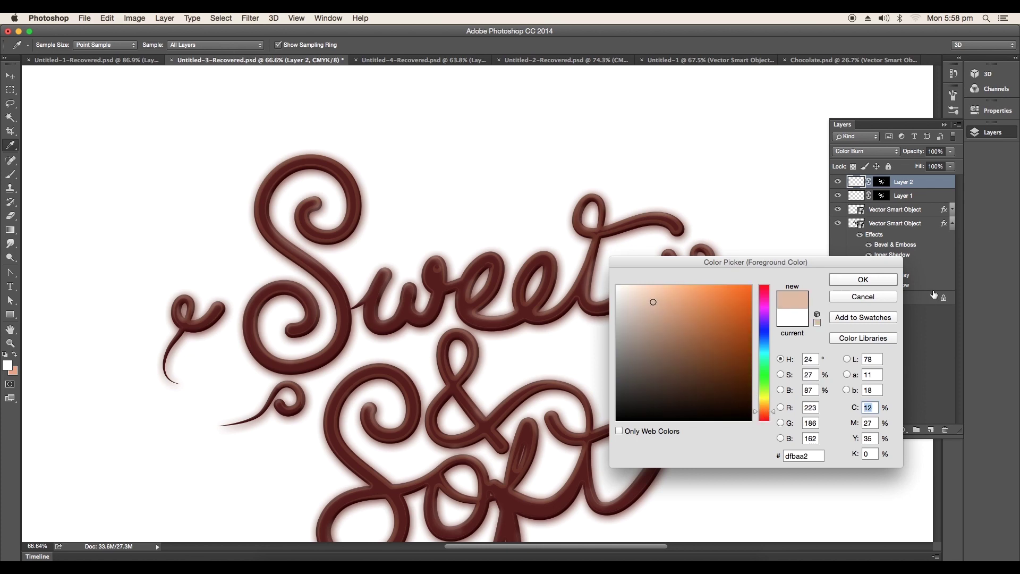
click(879, 280)
Step: Paint burn shading along the lower edges of the w in Sweet at 44% brush opacity
scroll(499, 275, up, 5)
scroll(499, 274, up, 1)
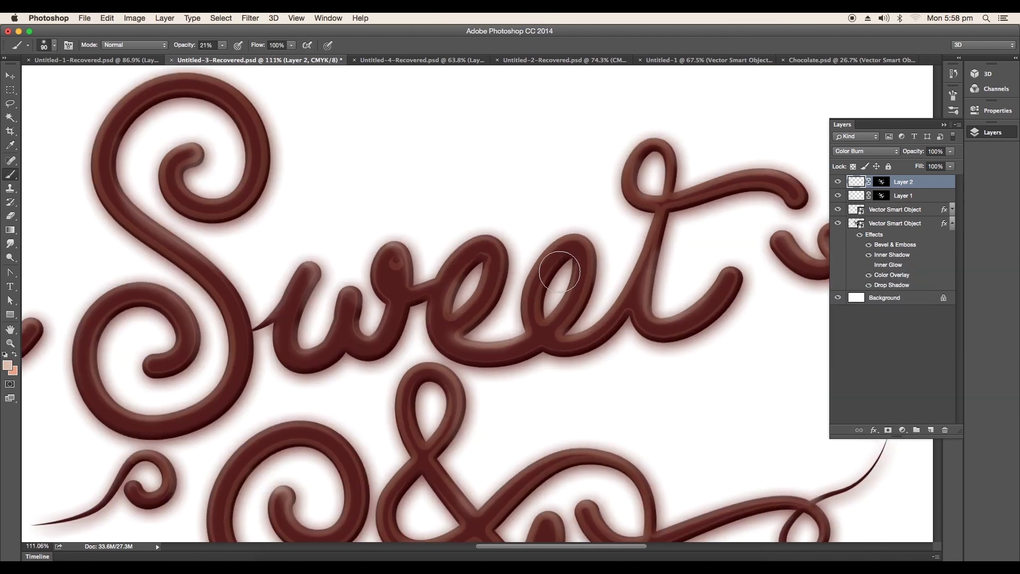
drag(318, 406, 372, 406)
key(4)
key(4)
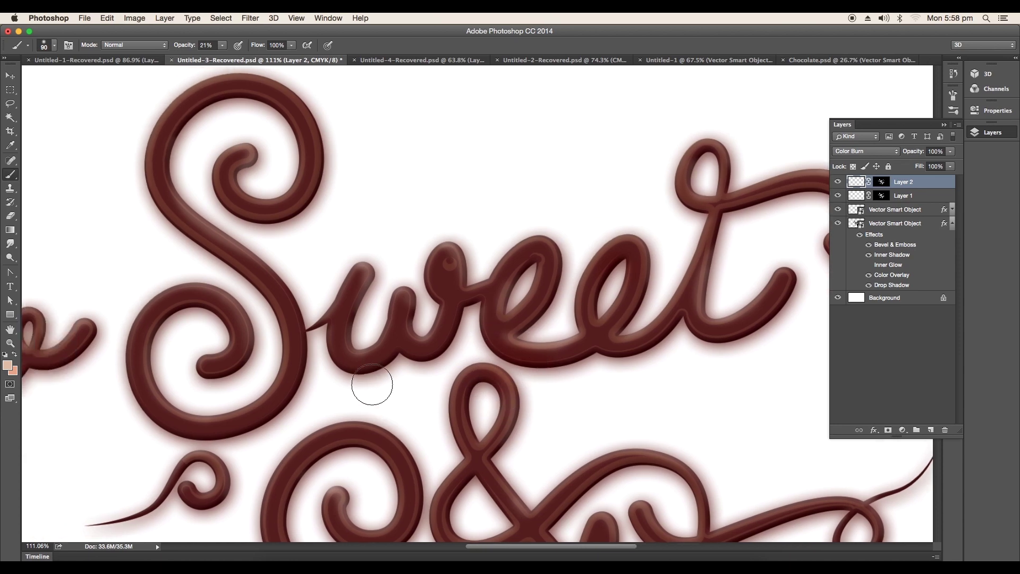
click(359, 370)
drag(248, 407, 337, 393)
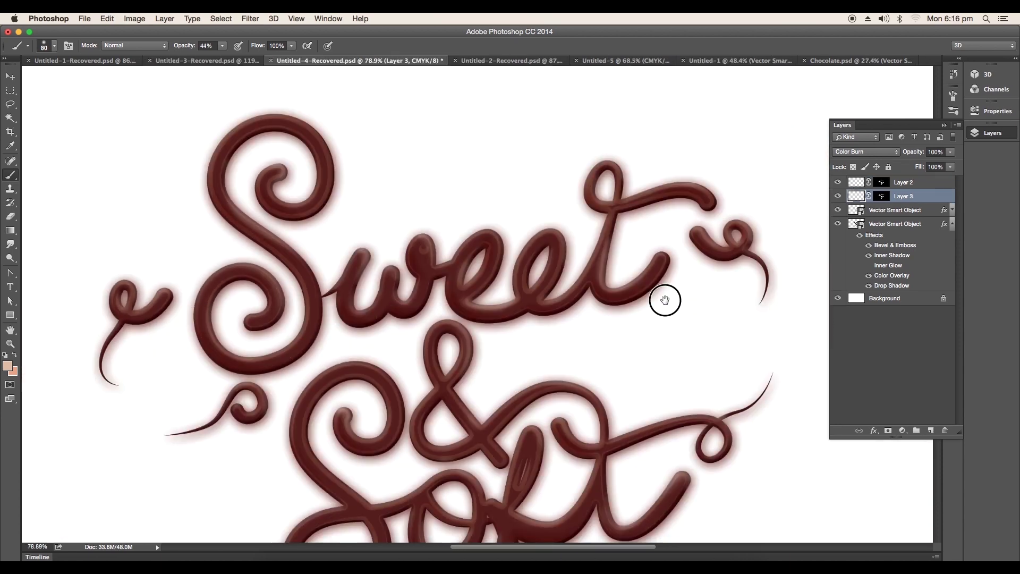
Step: In the Untitled-4-Recovered document, toggle Layer 3's visibility to compare the lettering with and without the burn shading
scroll(660, 298, up, 2)
drag(629, 284, 645, 278)
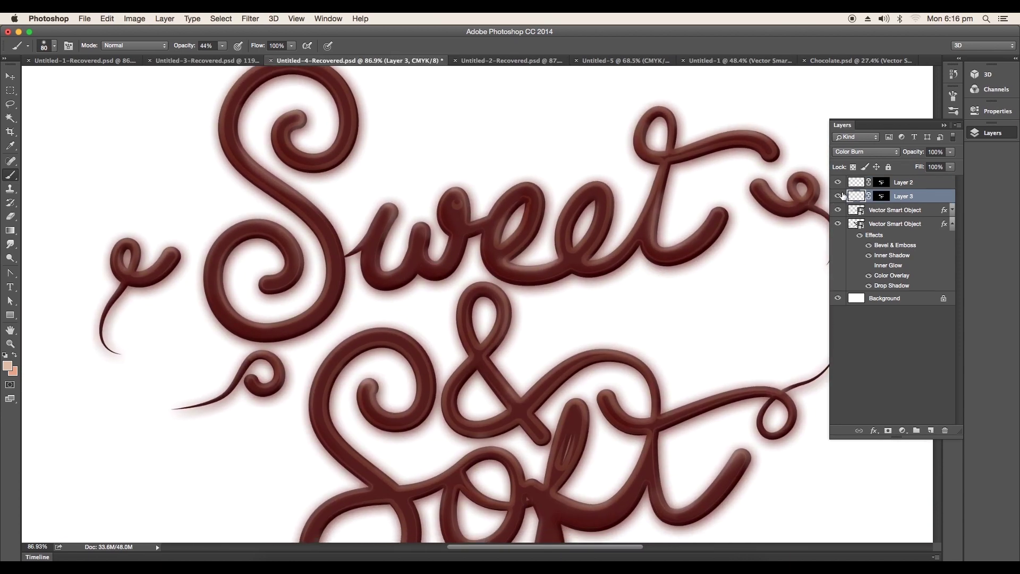
click(837, 196)
click(838, 197)
click(837, 198)
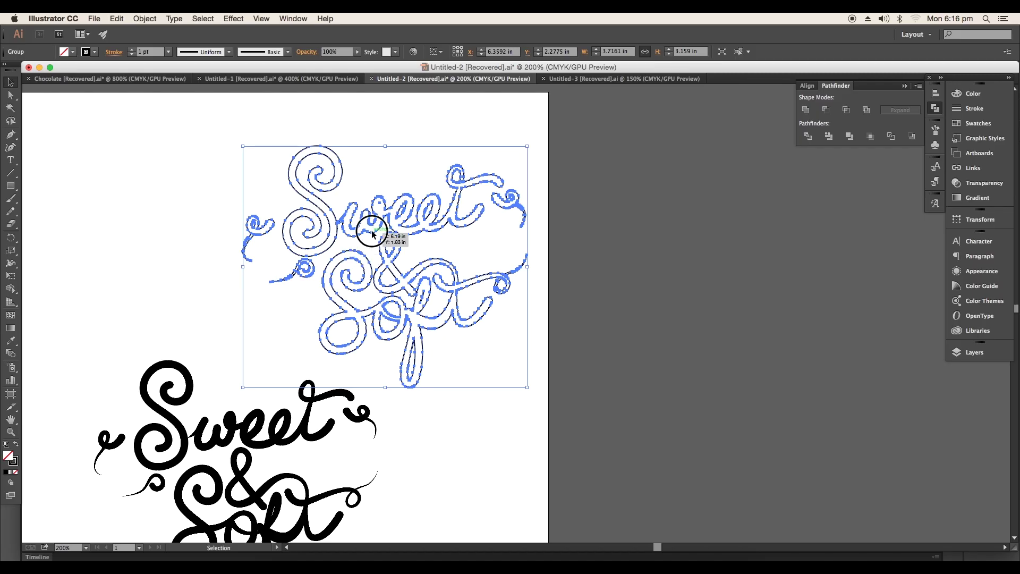
Step: Copy the outlined lettering from Illustrator into the Photoshop document as a smart object, scaled and aligned over the chocolate lettering
drag(372, 233, 653, 553)
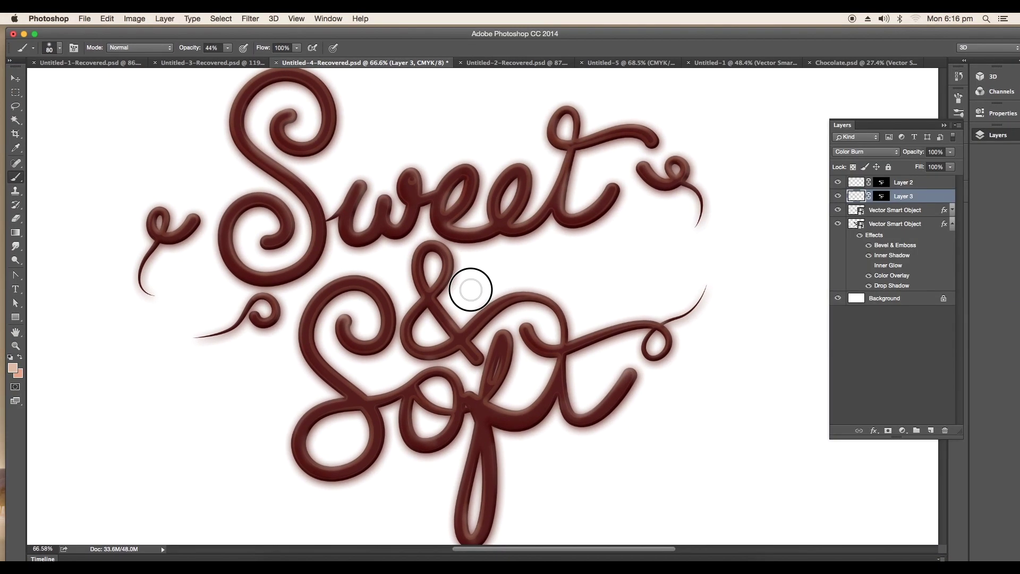
key(super+v)
key(super+0)
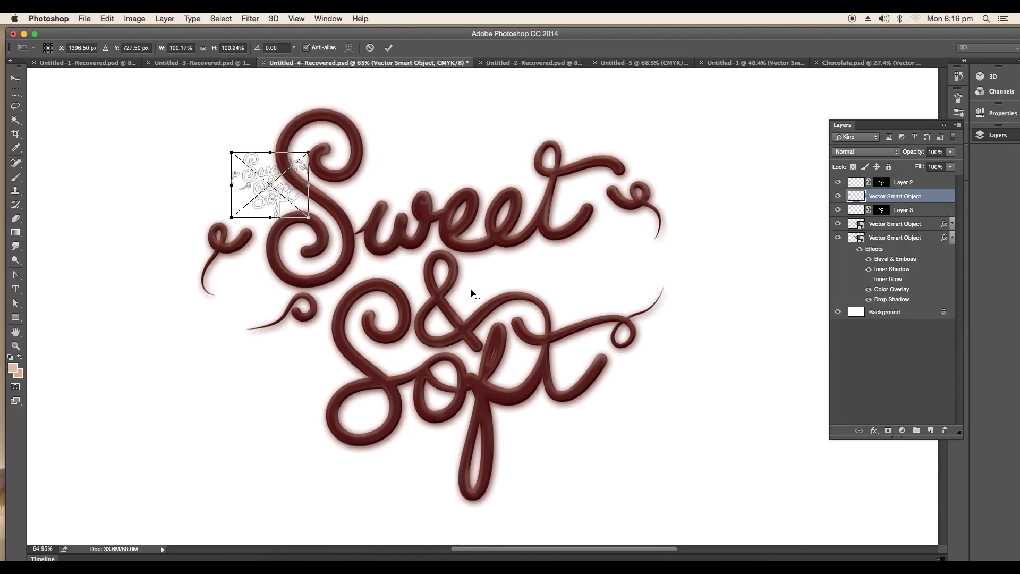
drag(387, 254, 630, 435)
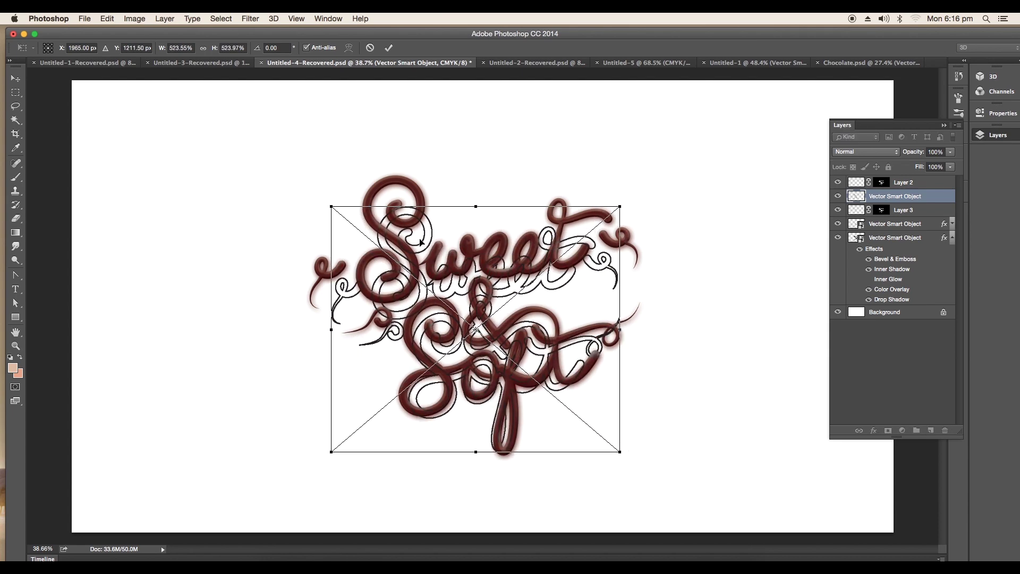
drag(619, 208, 627, 202)
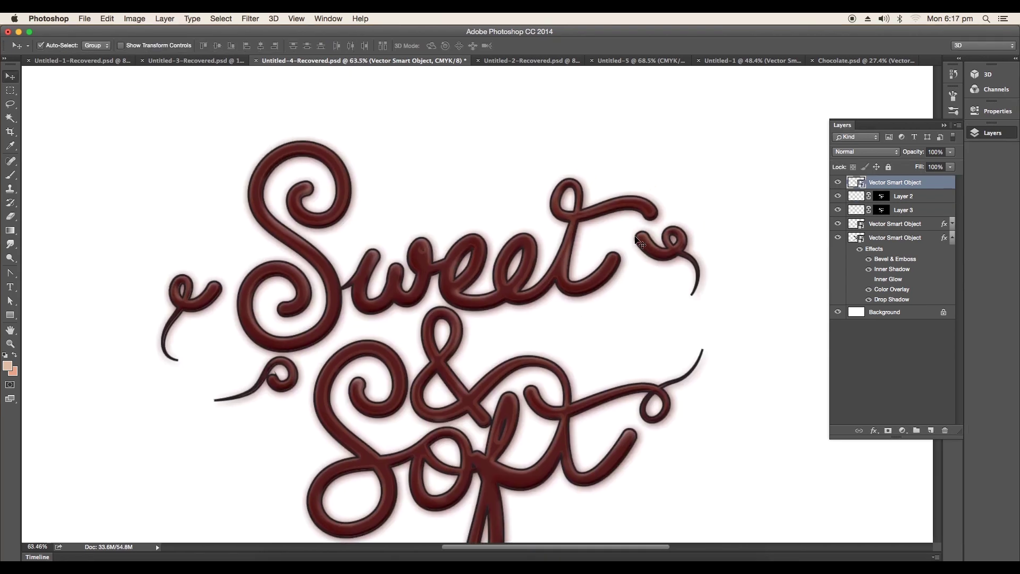
Step: Add a Color Overlay in pale peach #ffd3b0 to the outline layer, with Normal blending at 100% opacity
scroll(635, 226, up, 5)
drag(635, 226, 680, 233)
double_click(946, 190)
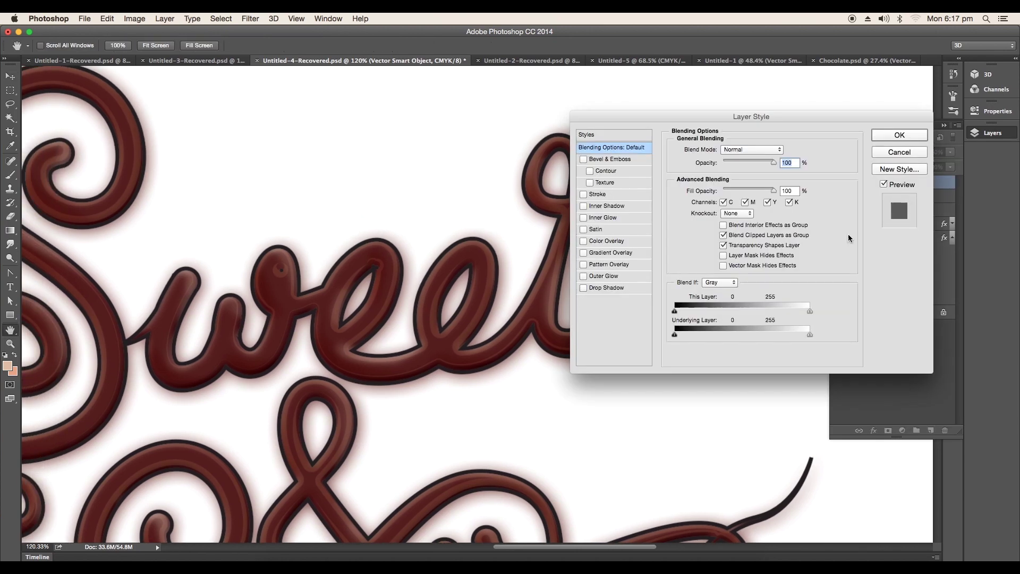
click(780, 150)
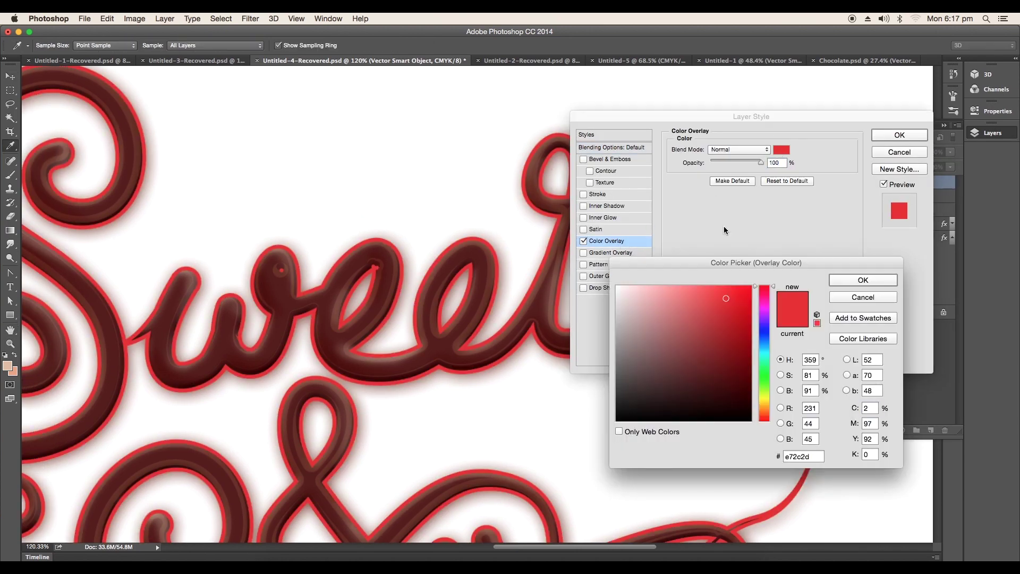
drag(693, 360, 654, 287)
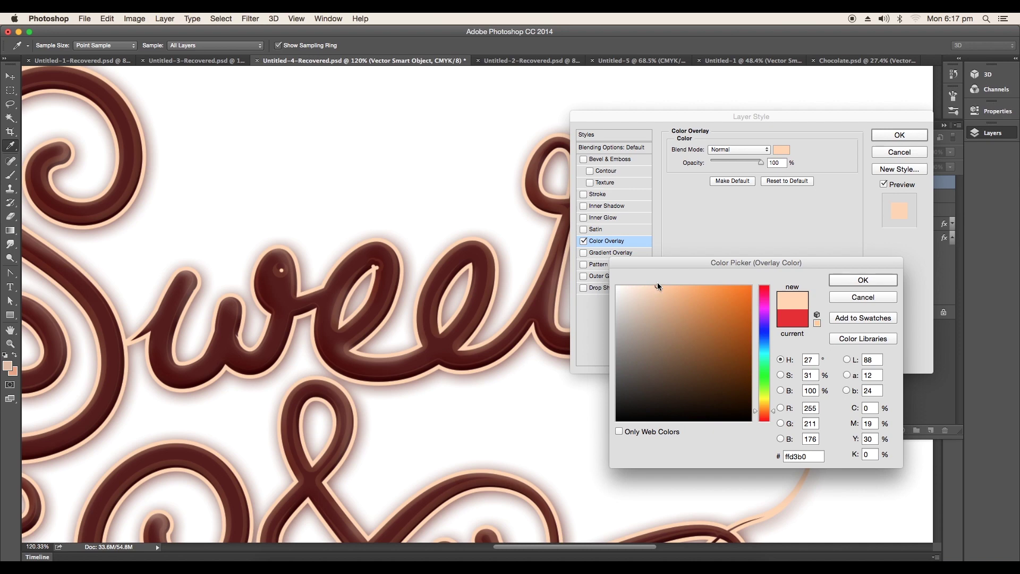
click(850, 281)
Step: Add a near-white Outer Glow of about 9 px to the outline layer, using Screen blending at 75% opacity
click(610, 275)
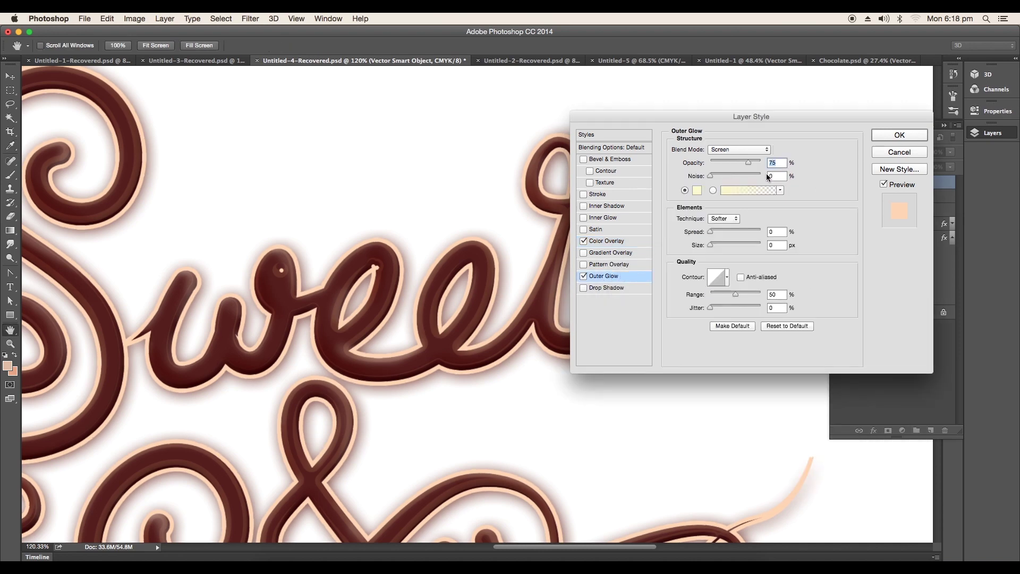
click(697, 190)
click(841, 283)
drag(710, 245, 714, 244)
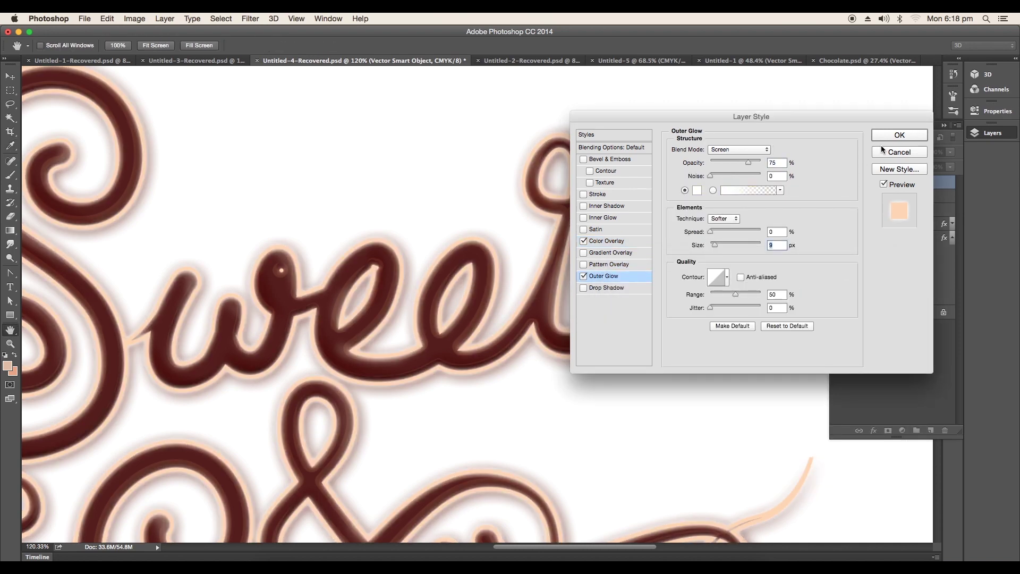
click(889, 139)
Step: Add a mask to the outline layer and paint black at 100% opacity to remove the peach edges around the S of Sweet
scroll(620, 326, down, 10)
scroll(600, 312, up, 10)
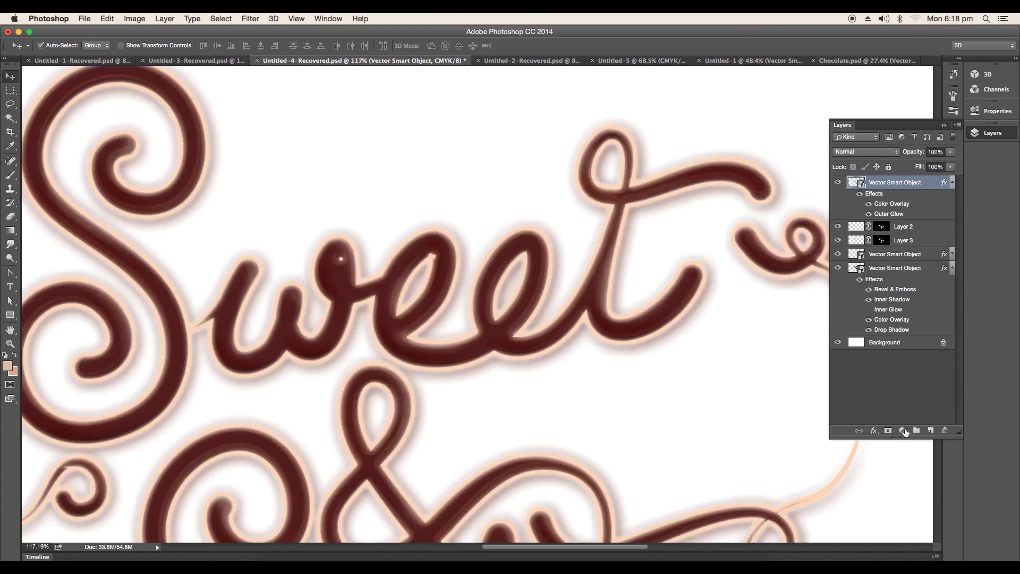
click(887, 431)
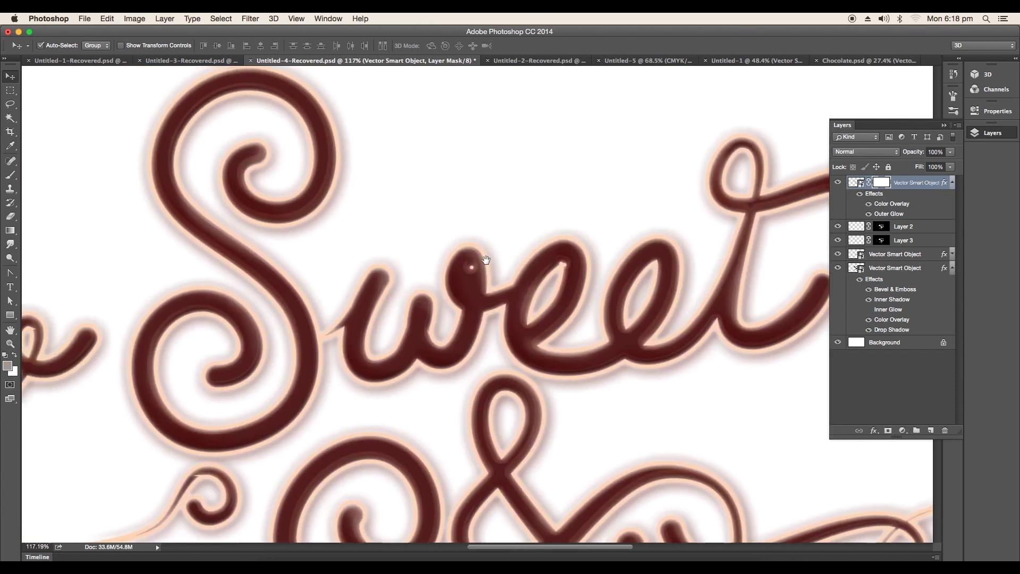
drag(395, 205, 458, 249)
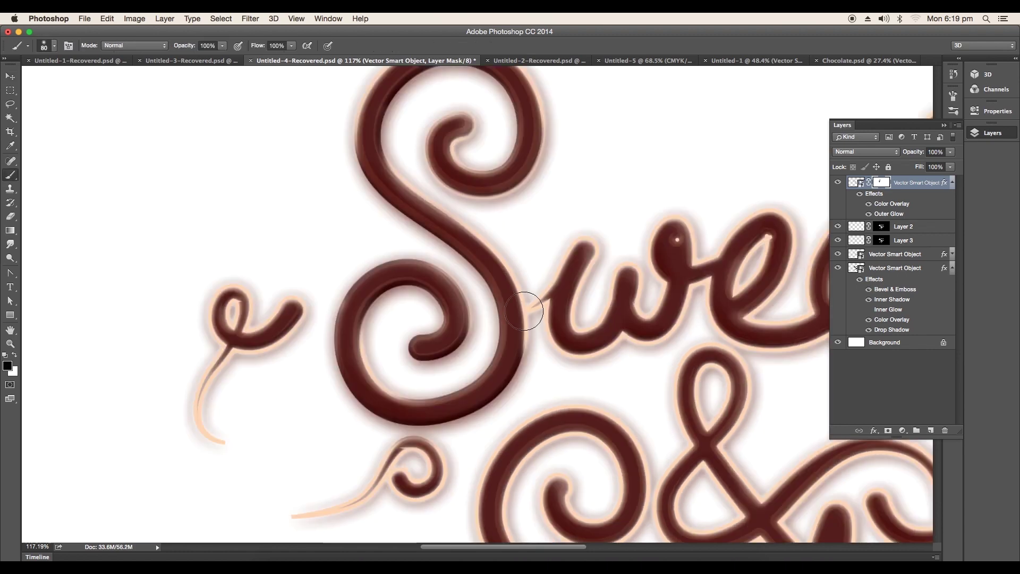
click(528, 325)
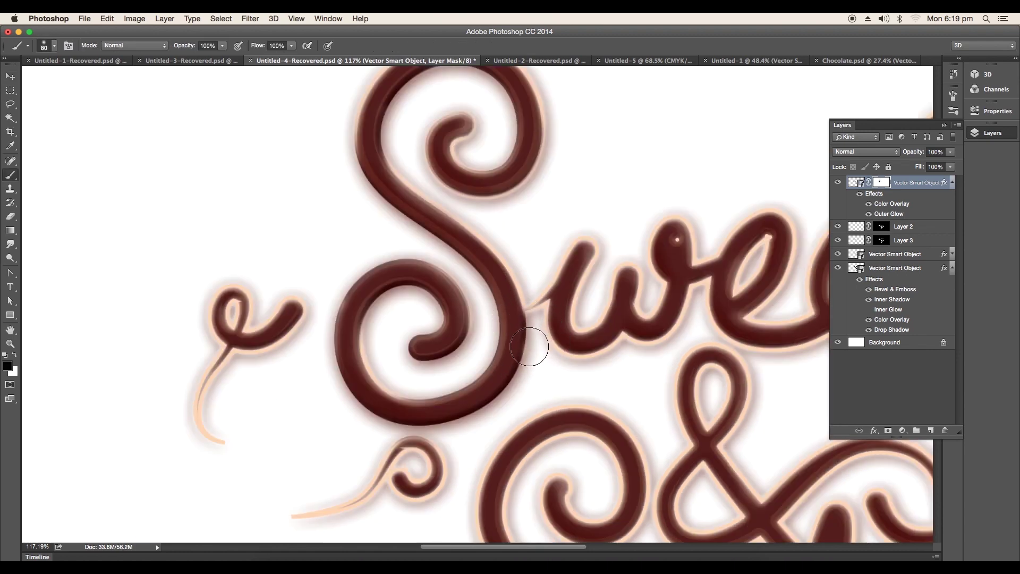
mouse_move(473, 216)
mouse_down()
mouse_move(428, 197)
mouse_move(437, 244)
mouse_up()
scroll(345, 171, up, 3)
scroll(348, 225, right, 1)
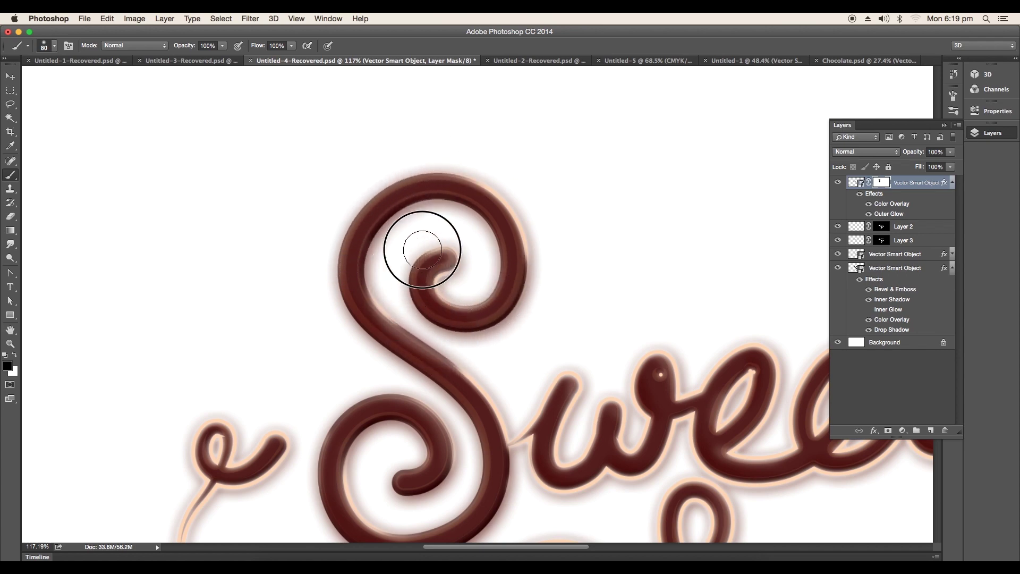
scroll(512, 291, down, 3)
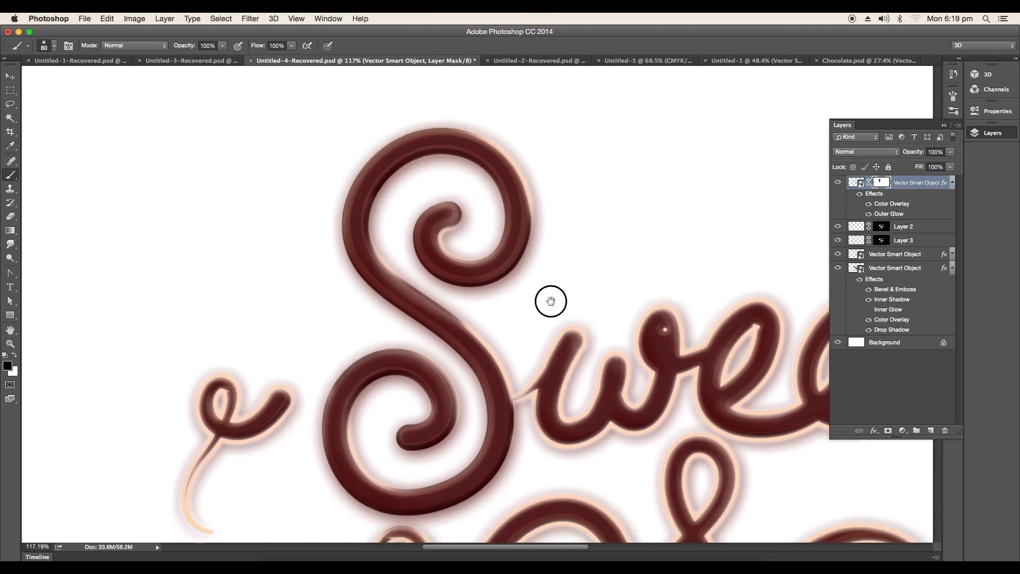
drag(551, 302, 523, 258)
Step: In the Untitled-2-Recovered document, toggle the outline layer's visibility and examine its highlights across the lettering
click(539, 60)
click(838, 182)
click(838, 182)
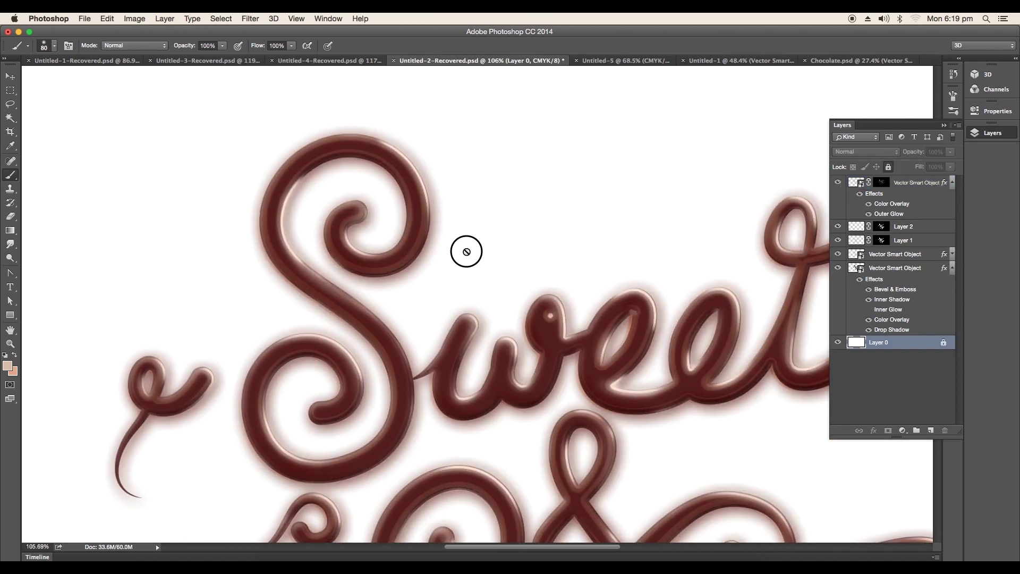
scroll(546, 314, down, 5)
scroll(654, 382, up, 3)
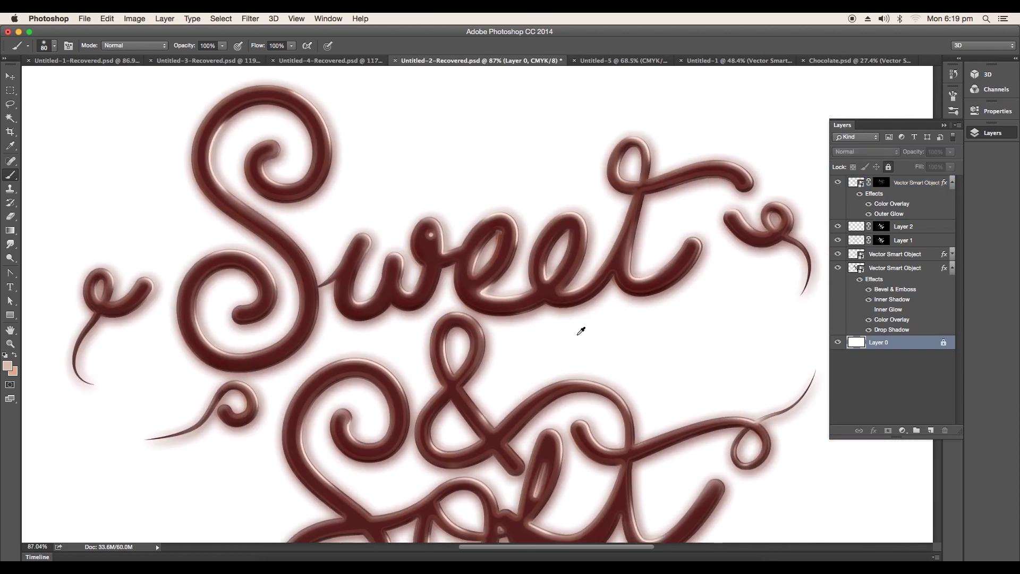
scroll(578, 334, down, 5)
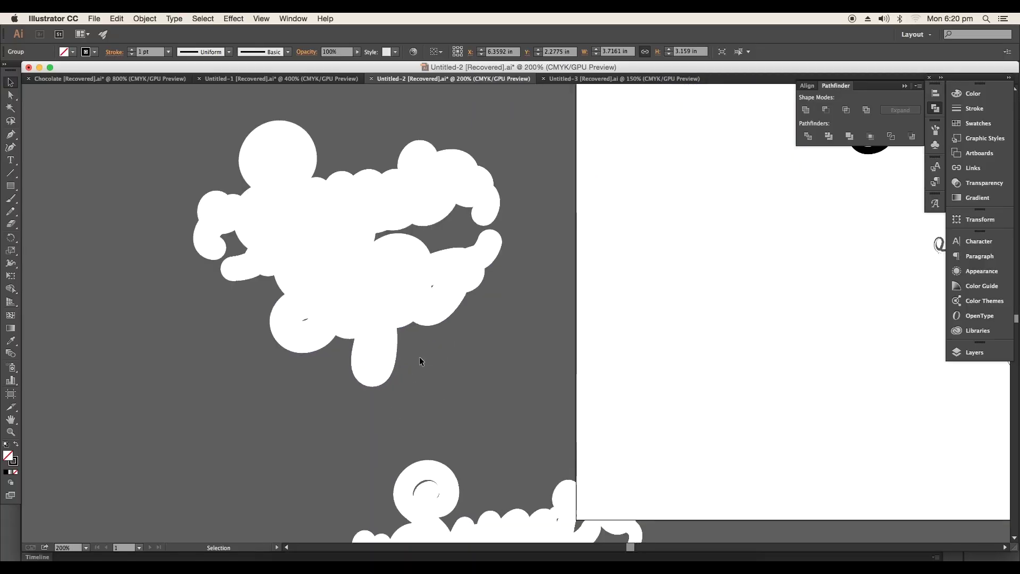
Step: In Illustrator, select the two white offset shapes of the lettering, and switch back to Photoshop
scroll(419, 356, down, 4)
scroll(460, 318, down, 1)
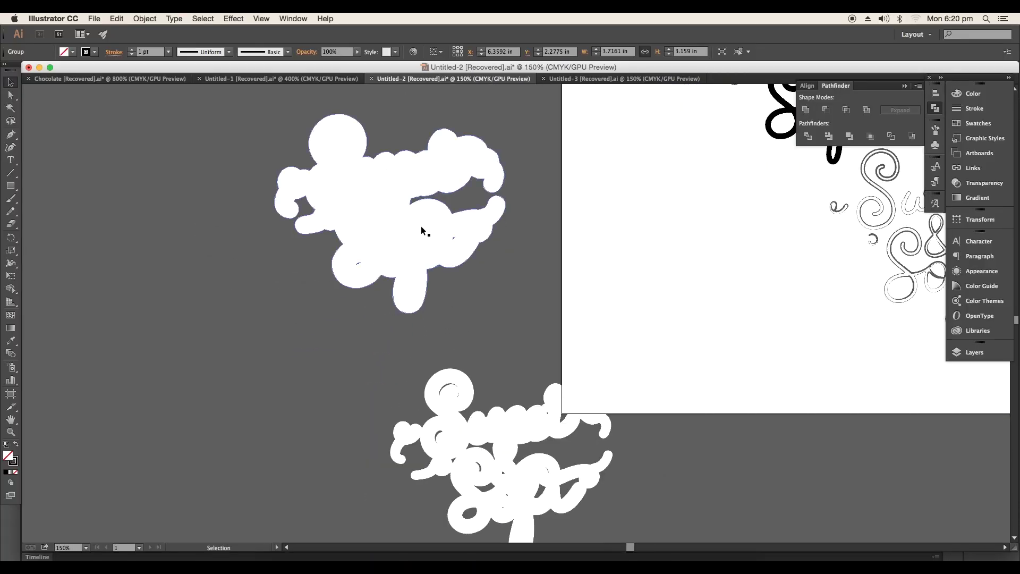
click(423, 231)
shift+click(503, 469)
click(662, 558)
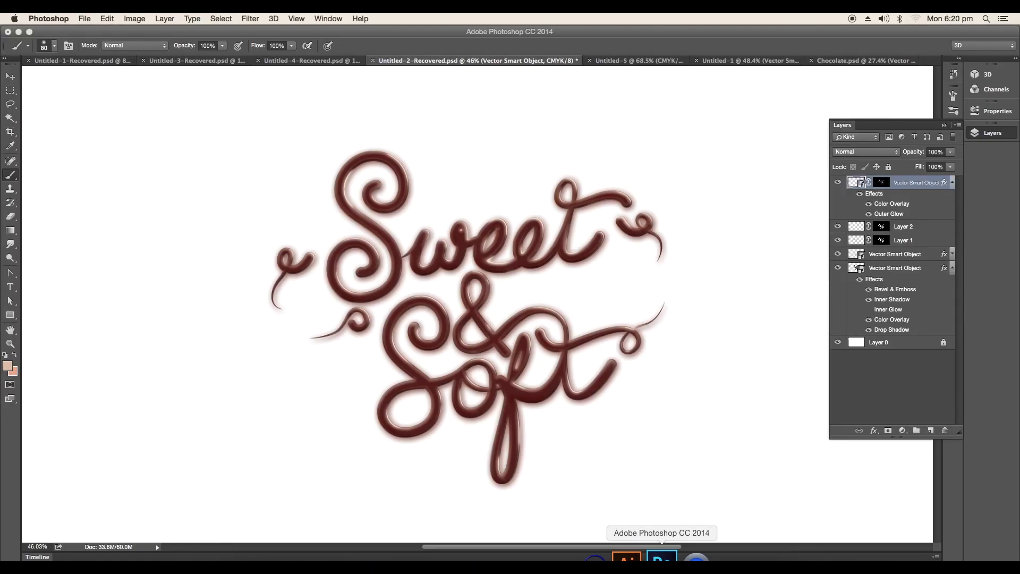
Step: In the Untitled-5 document, hide the lower of the two white offset shape layers
key(ctrl+Tab)
click(838, 341)
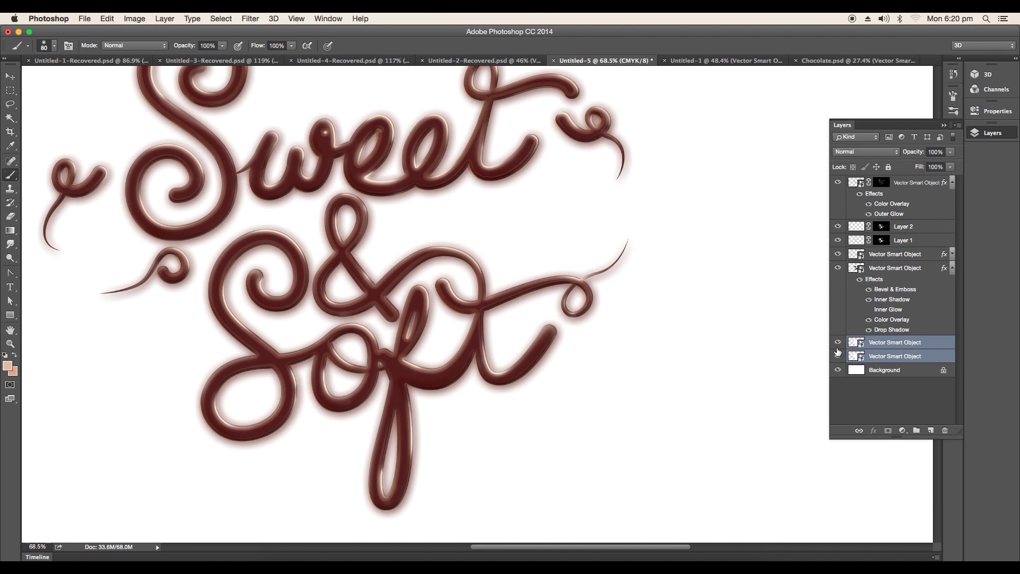
click(860, 373)
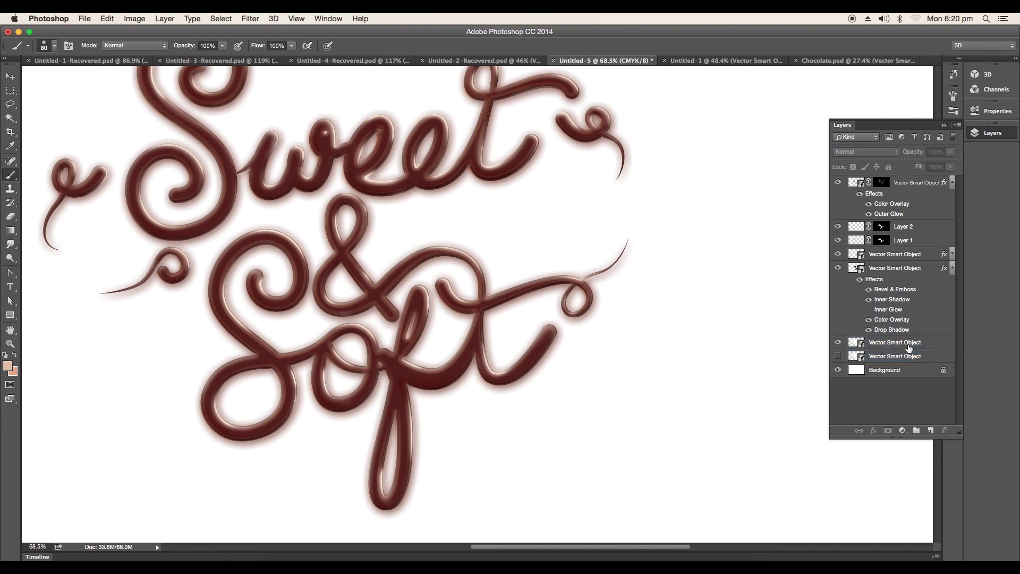
Step: Give the upper offset shape layer an Inner Shadow in the light pink foreground color, Multiply at 75% opacity, more than 10 px in size
double_click(908, 345)
click(606, 241)
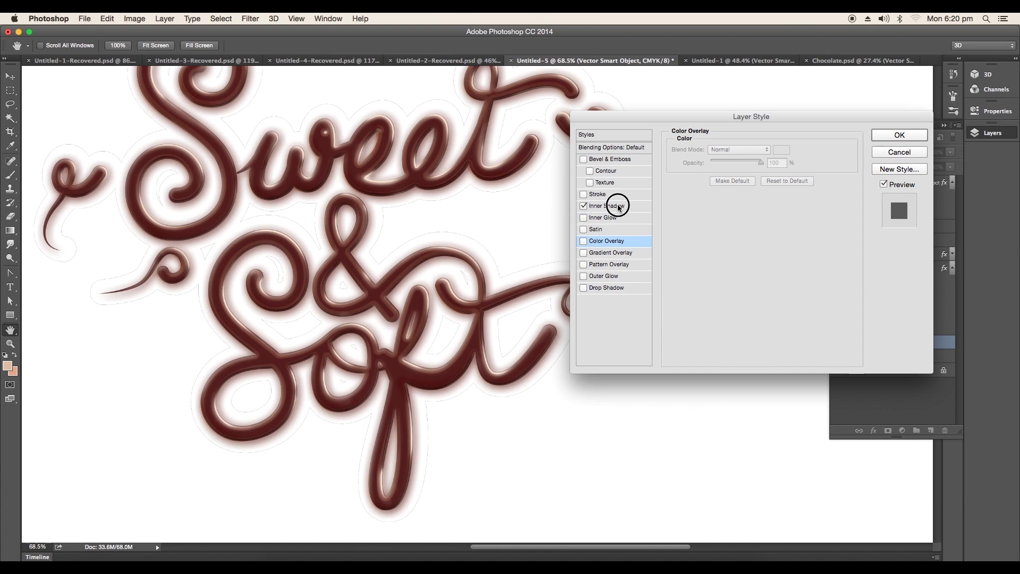
click(607, 206)
click(781, 152)
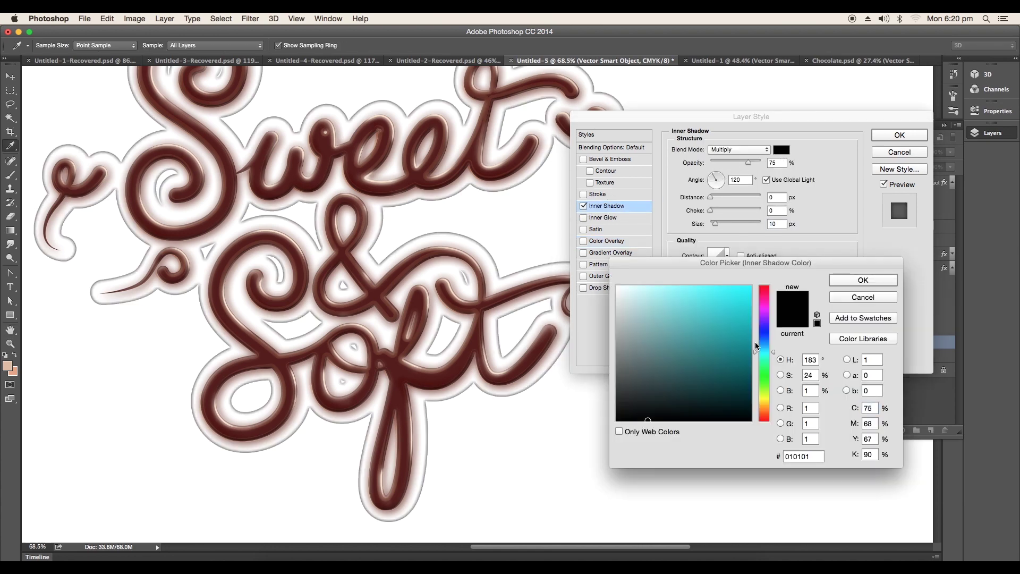
click(8, 365)
click(842, 280)
click(843, 280)
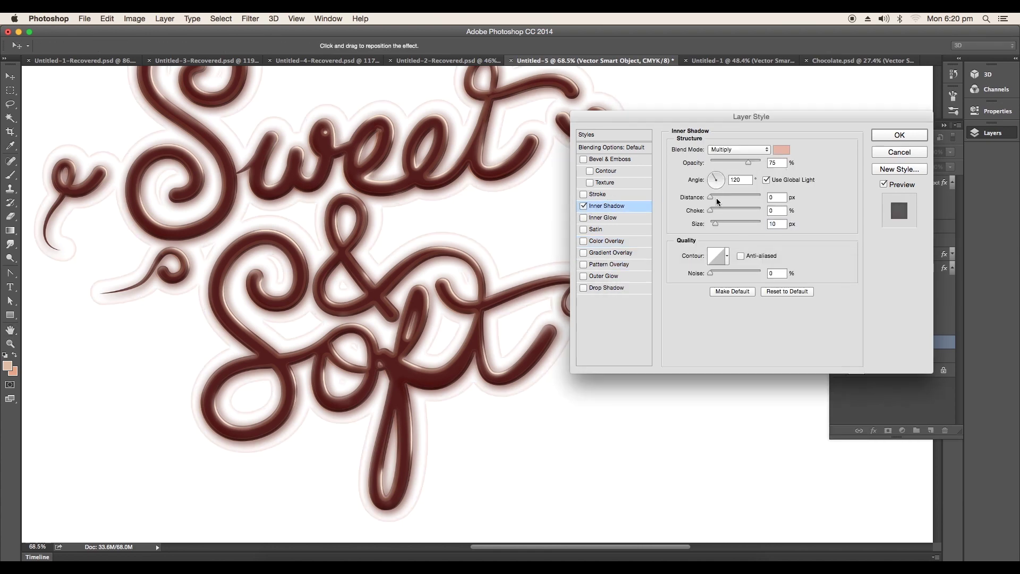
drag(715, 224, 721, 224)
click(899, 135)
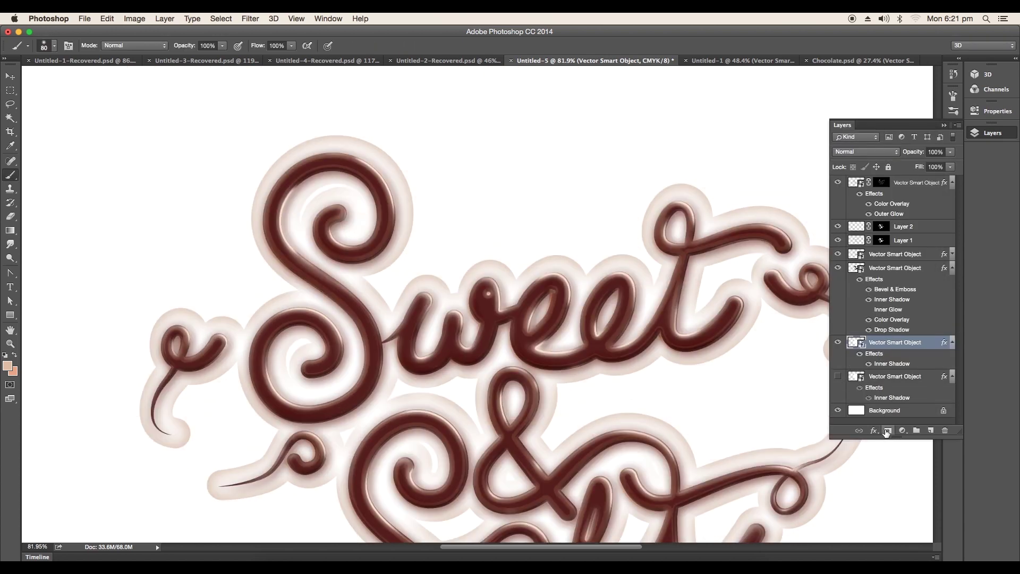
Step: Add a mask to the shadowed offset shape and paint black with a 100 px brush around the upper S
click(886, 431)
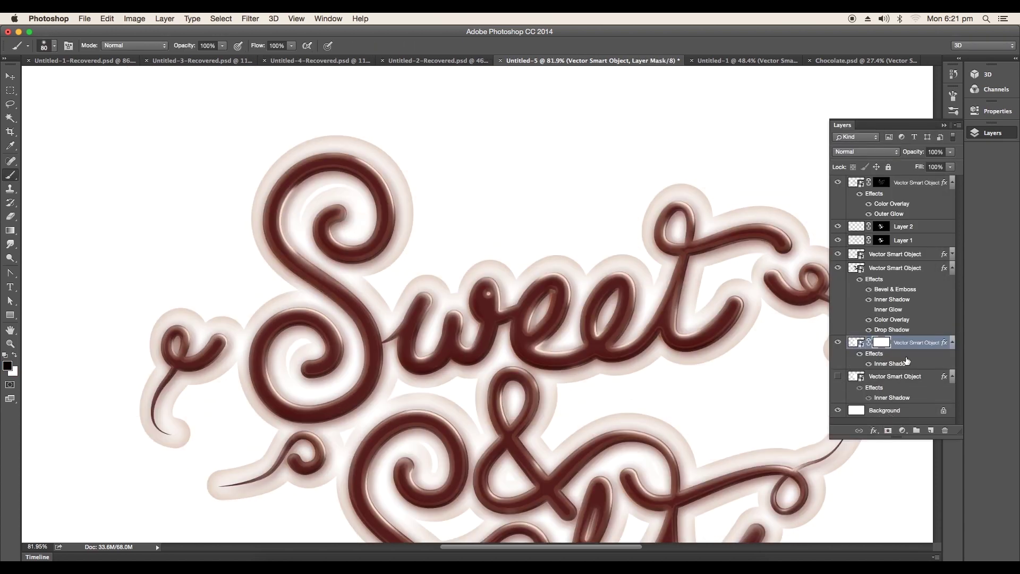
scroll(539, 355, left, 3)
scroll(539, 355, up, 3)
key(bracketright)
key(bracketright)
drag(523, 271, 496, 348)
drag(367, 195, 346, 209)
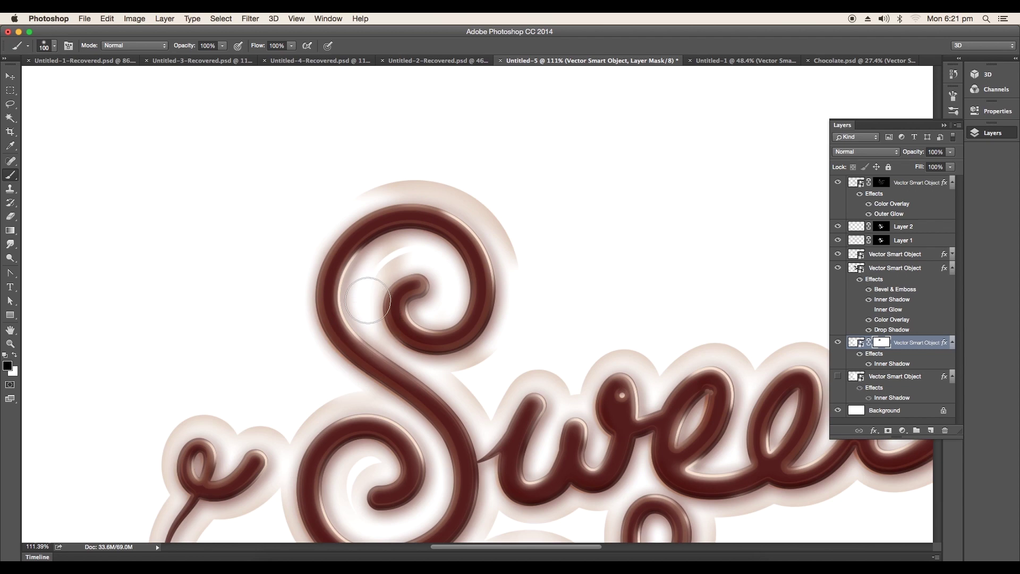
Step: Enlarge the mask brush to 200 px and hide more of the offset shadow around the lettering
key(bracketright)
key(bracketright)
key(bracketright)
key(bracketright)
scroll(339, 388, down, 3)
scroll(340, 387, down, 3)
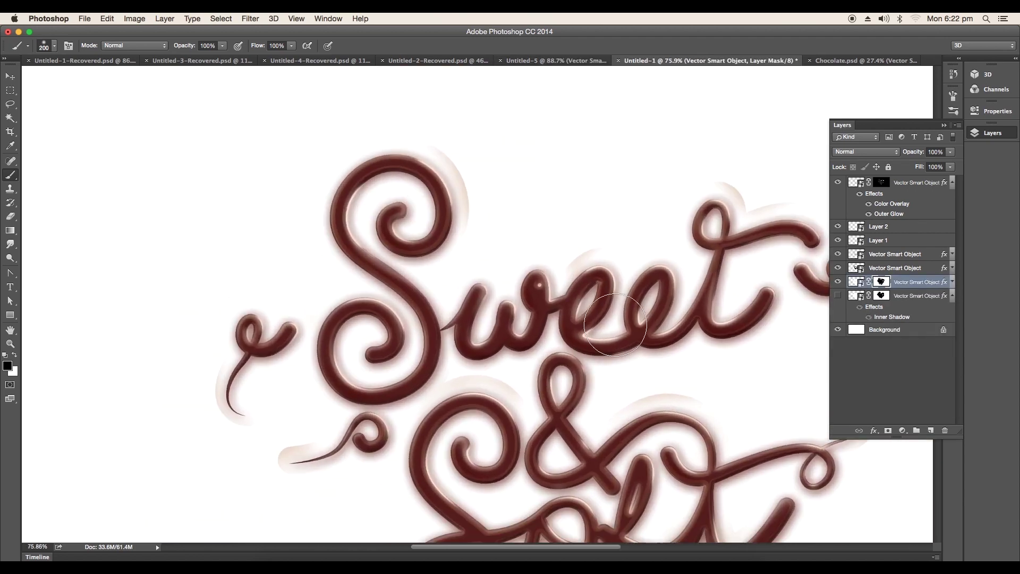
Step: In the Untitled-1 document, show the lower masked offset shape layer and review the shadows around the whole lettering
scroll(505, 289, right, 5)
scroll(505, 289, down, 2)
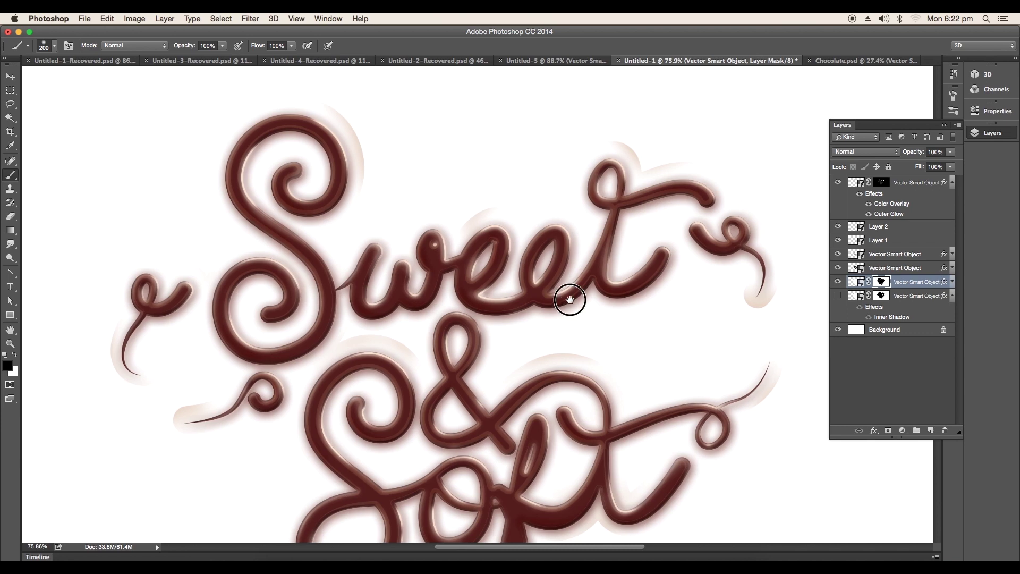
scroll(568, 296, left, 2)
scroll(569, 296, up, 1)
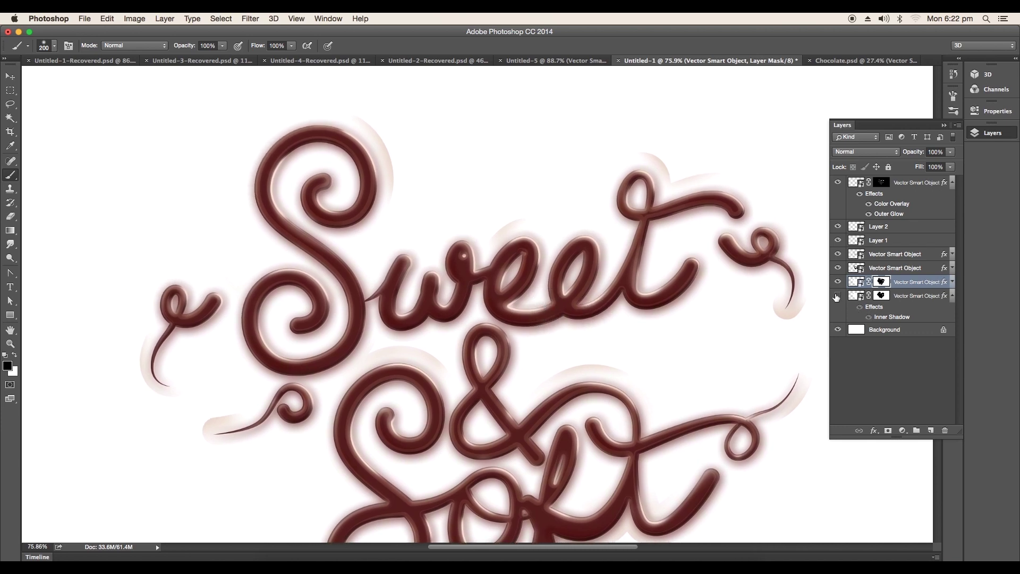
click(837, 296)
scroll(585, 226, up, 3)
scroll(585, 226, left, 3)
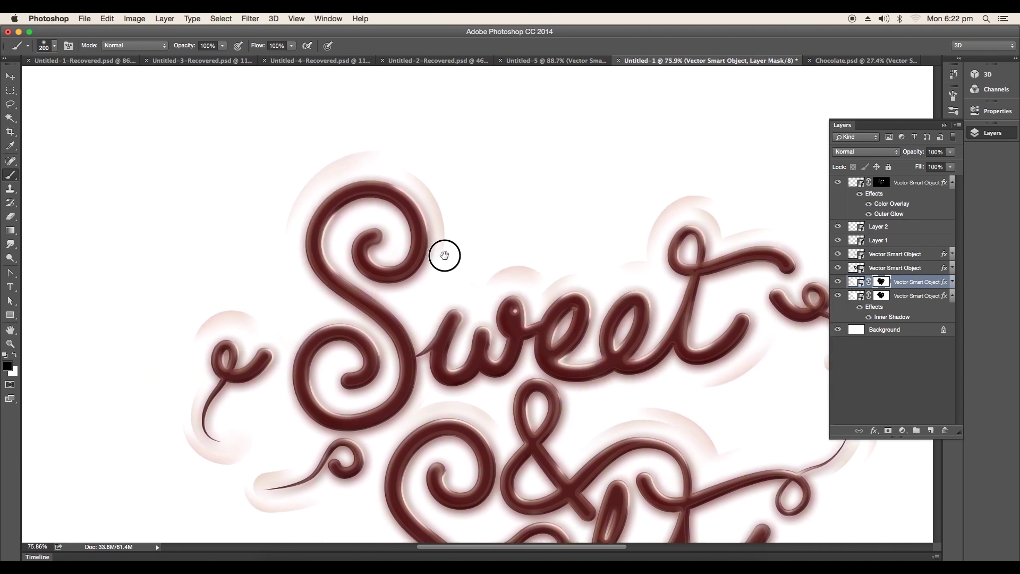
scroll(623, 282, down, 5)
scroll(494, 279, up, 6)
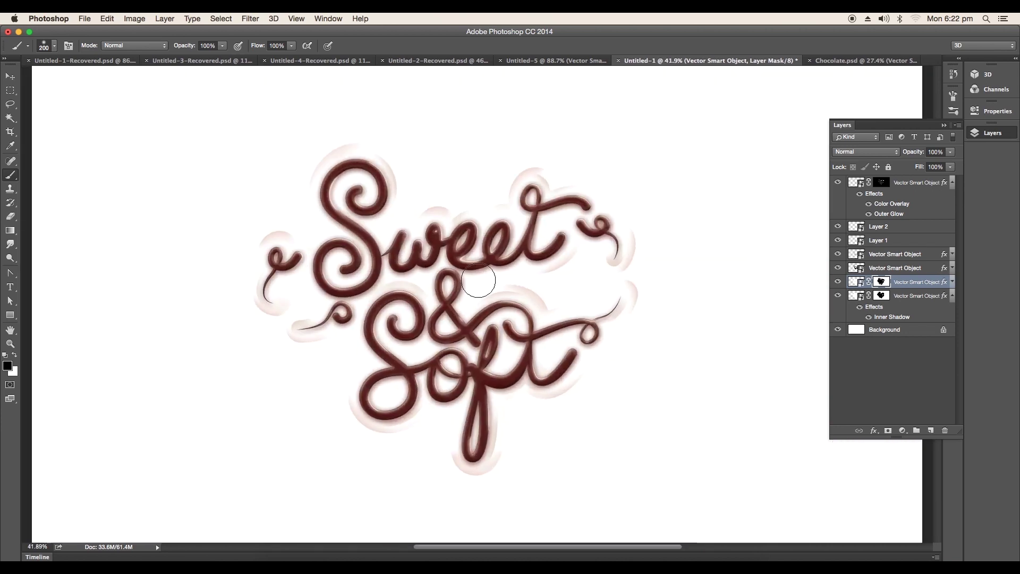
scroll(507, 284, down, 4)
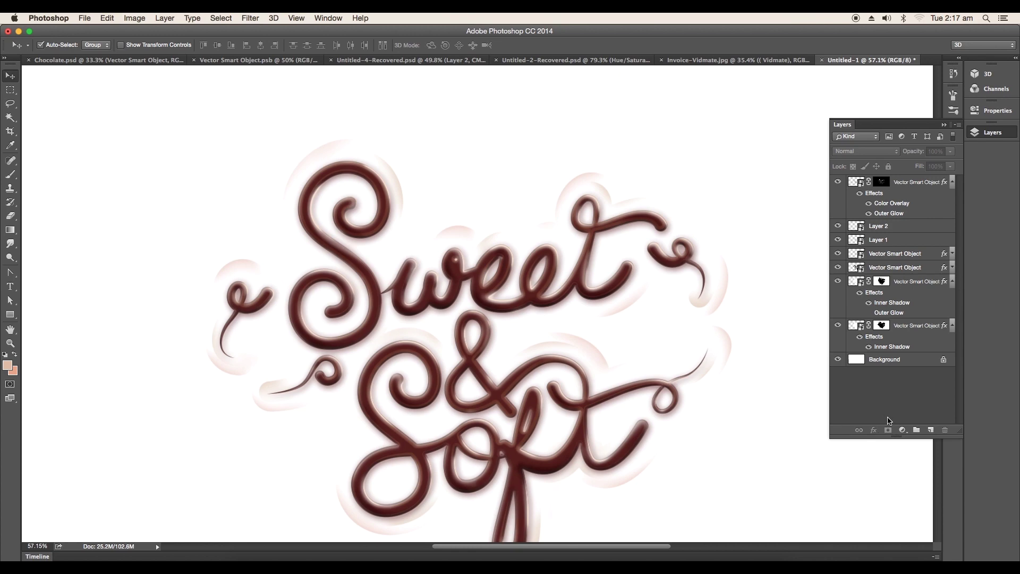
Step: Add a Hue/Saturation adjustment layer above all layers with Saturation 30 and Lightness -5
click(902, 431)
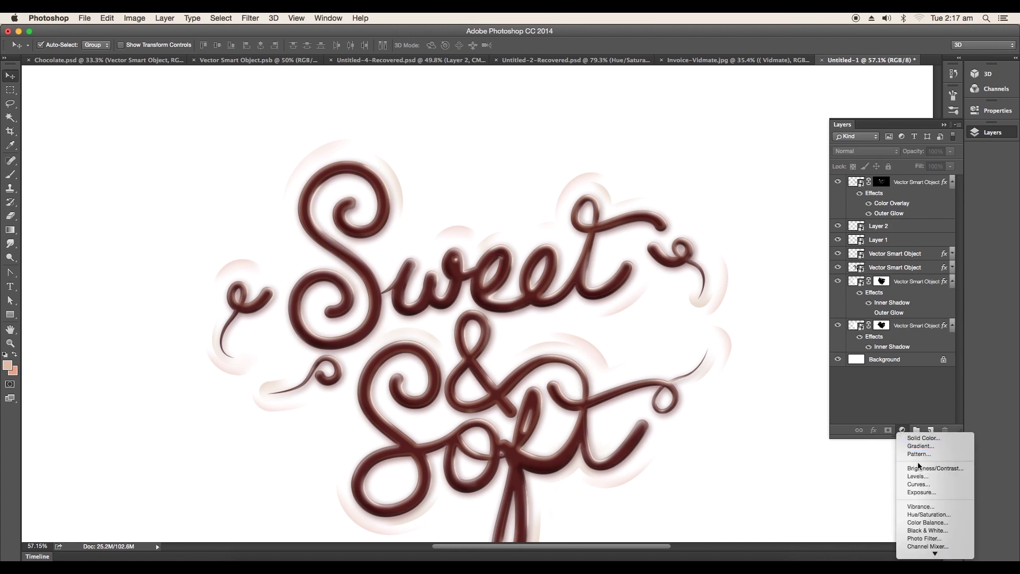
click(924, 515)
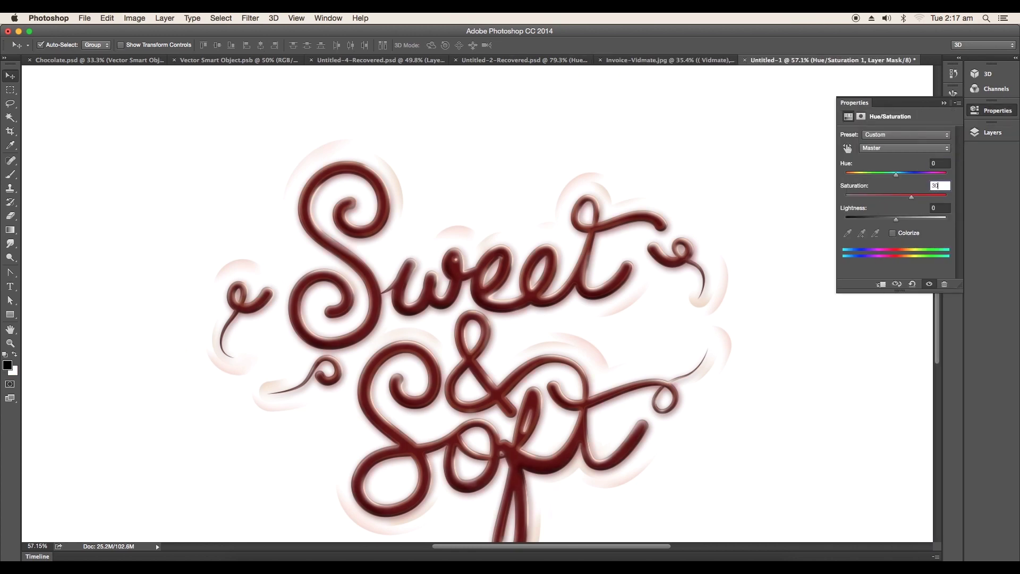
key(Tab)
text(-5)
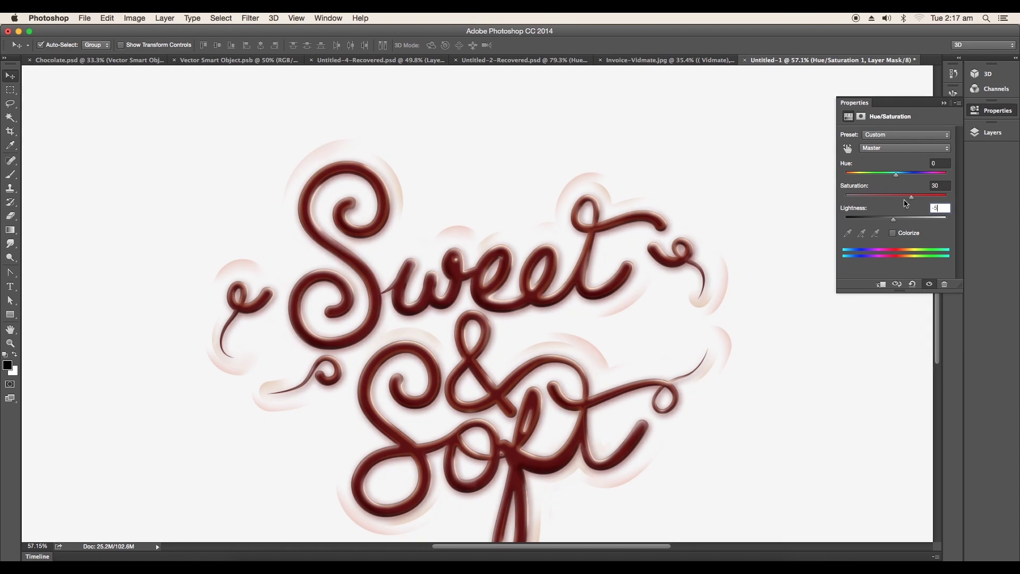
click(945, 104)
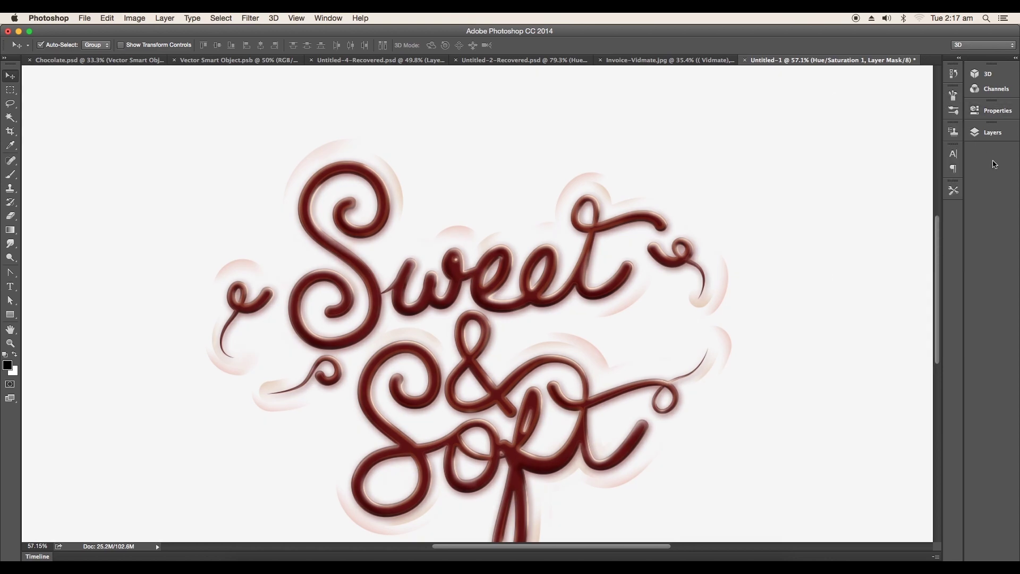
Step: Compare the artwork with and without the Hue/Saturation adjustment, and examine the lettering both in close-up and as a whole
click(993, 133)
click(839, 181)
click(839, 182)
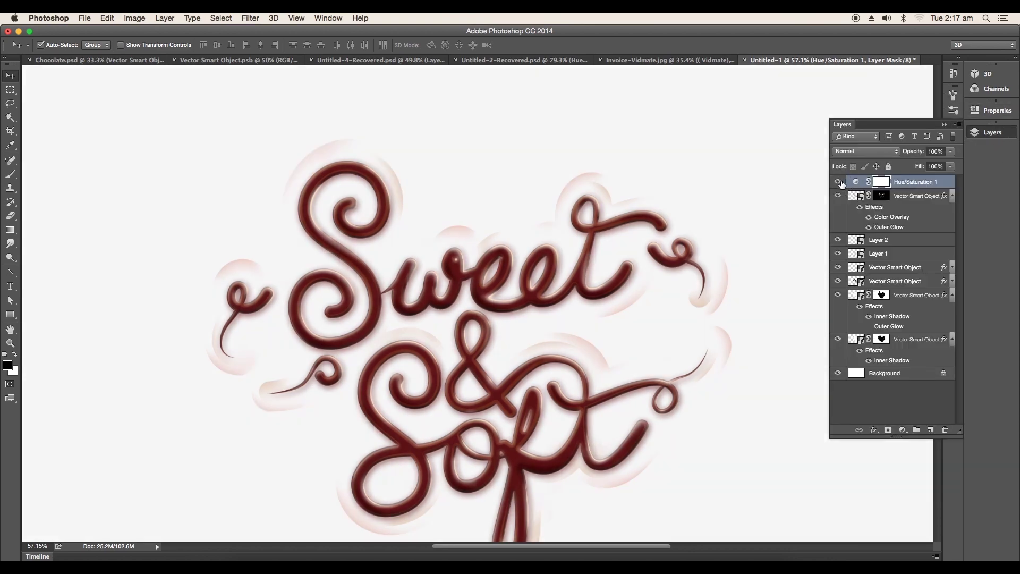
scroll(629, 322, down, 3)
drag(628, 360, 620, 362)
scroll(619, 363, down, 3)
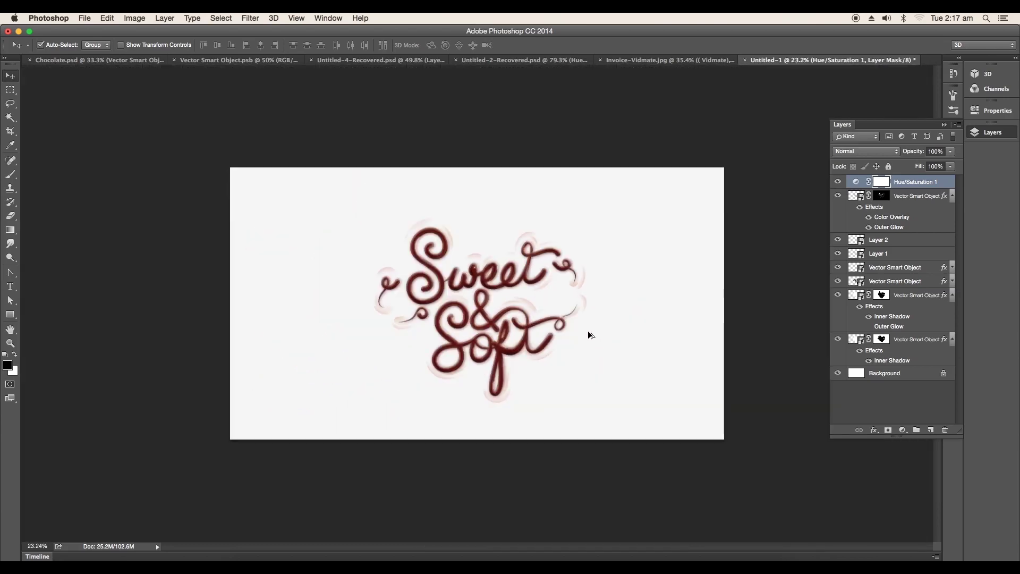
scroll(587, 330, up, 6)
scroll(552, 318, down, 8)
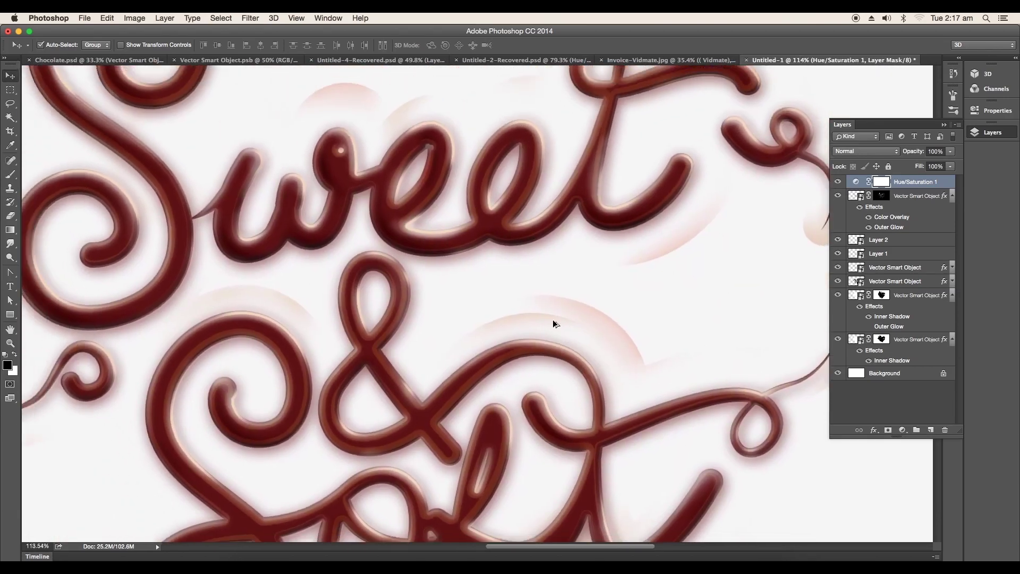
scroll(554, 320, up, 4)
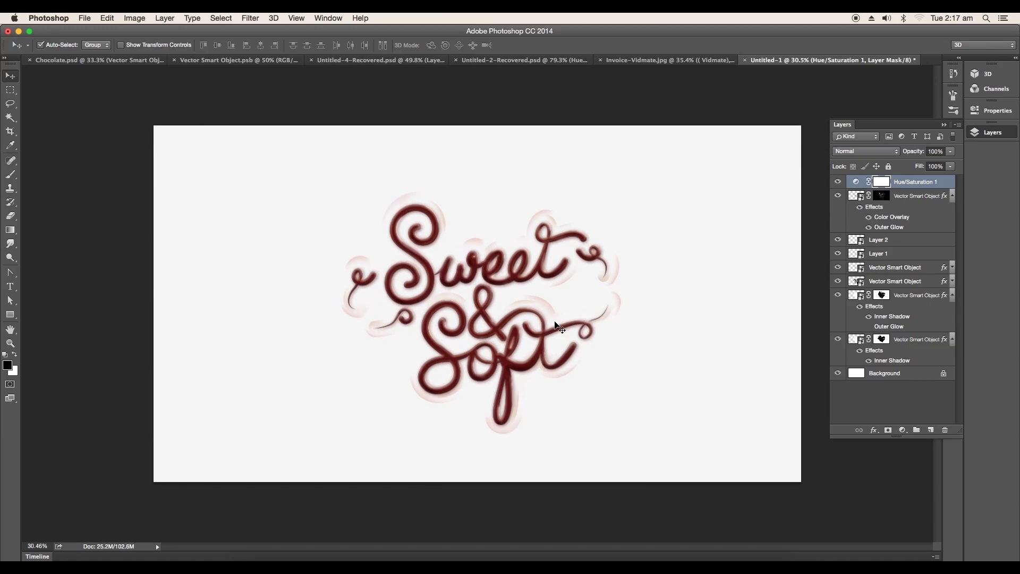